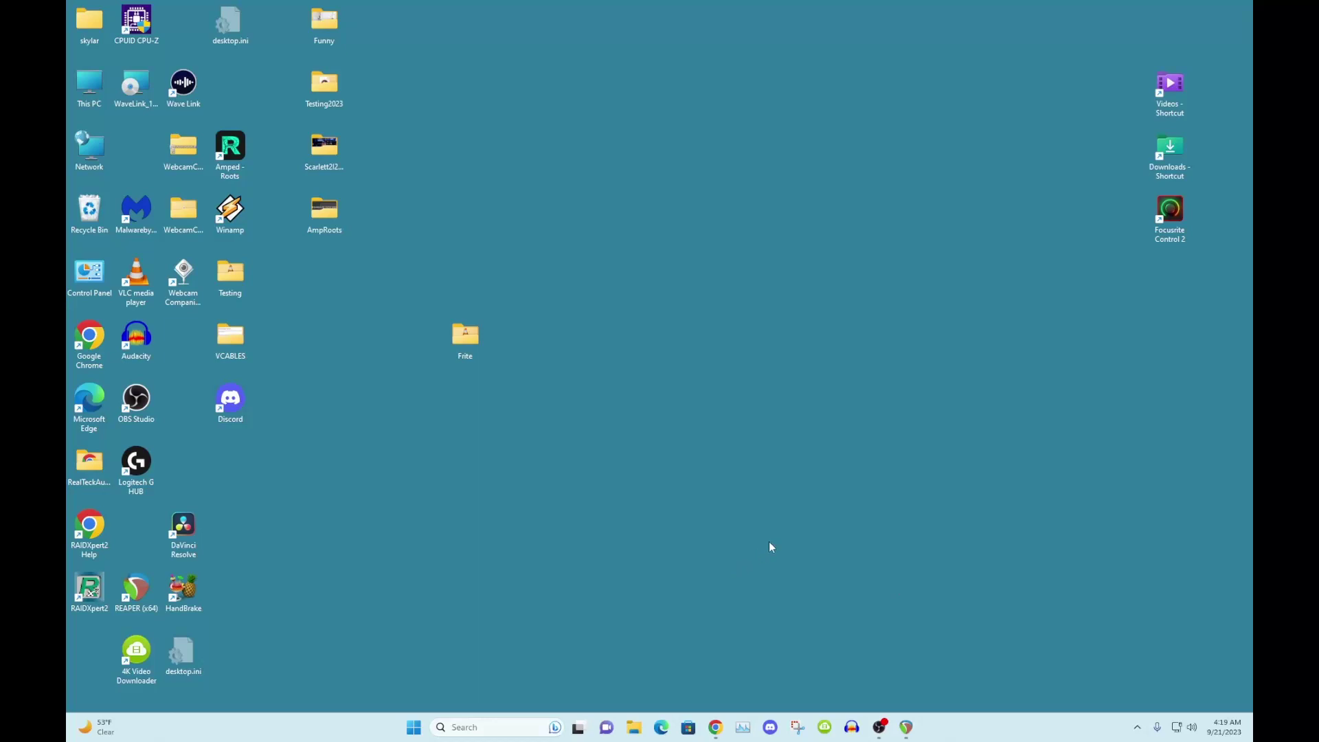
# - Launch Focusrite Device Settings from All apps to view the Scarlett 2i2 at 48000 Hz, buffer 192
pyautogui.click(413, 726)
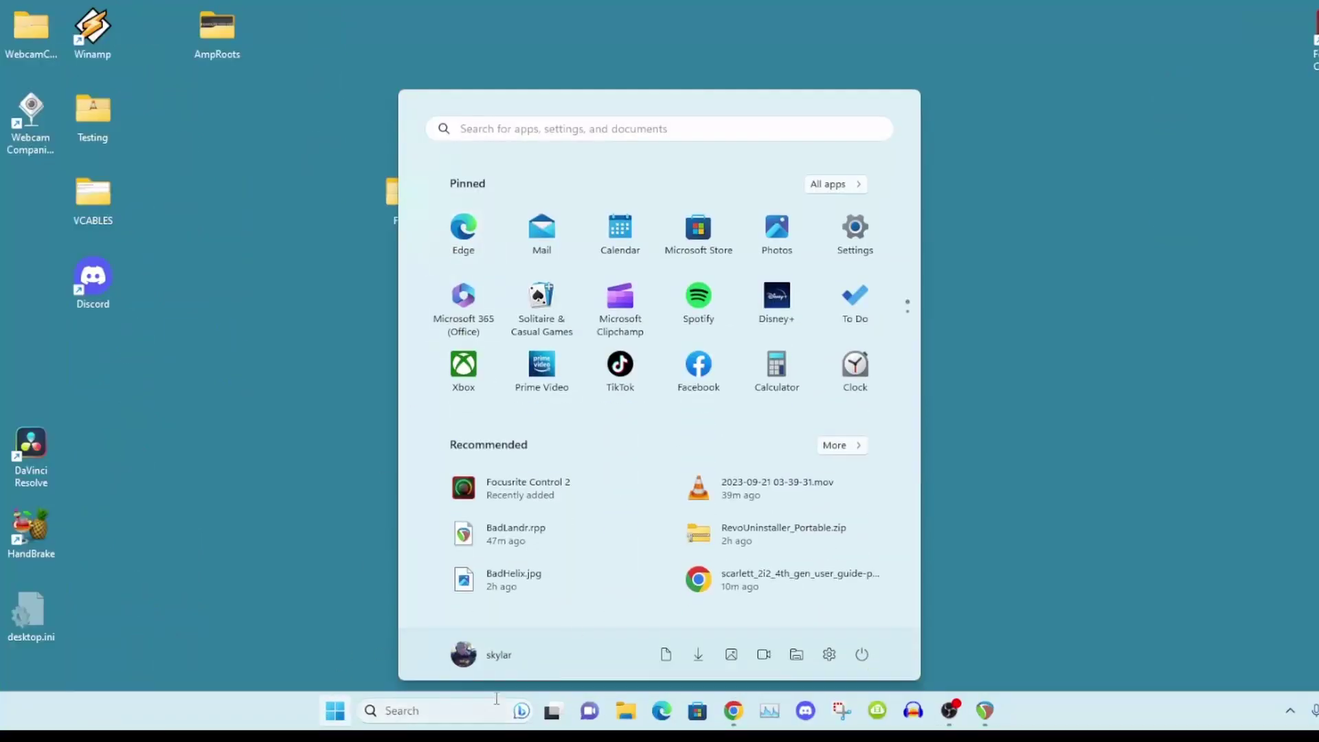
pyautogui.click(831, 187)
pyautogui.scroll(-5, 560, 385)
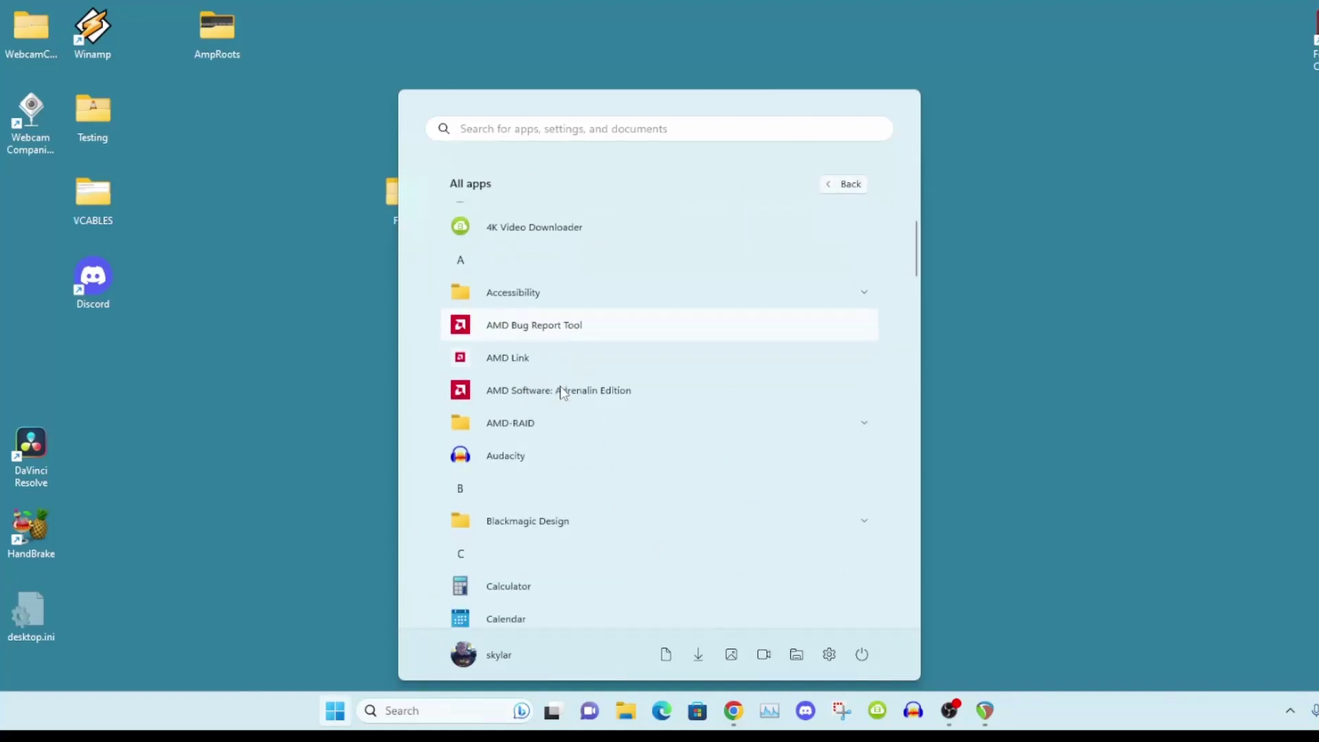
pyautogui.scroll(-5, 573, 430)
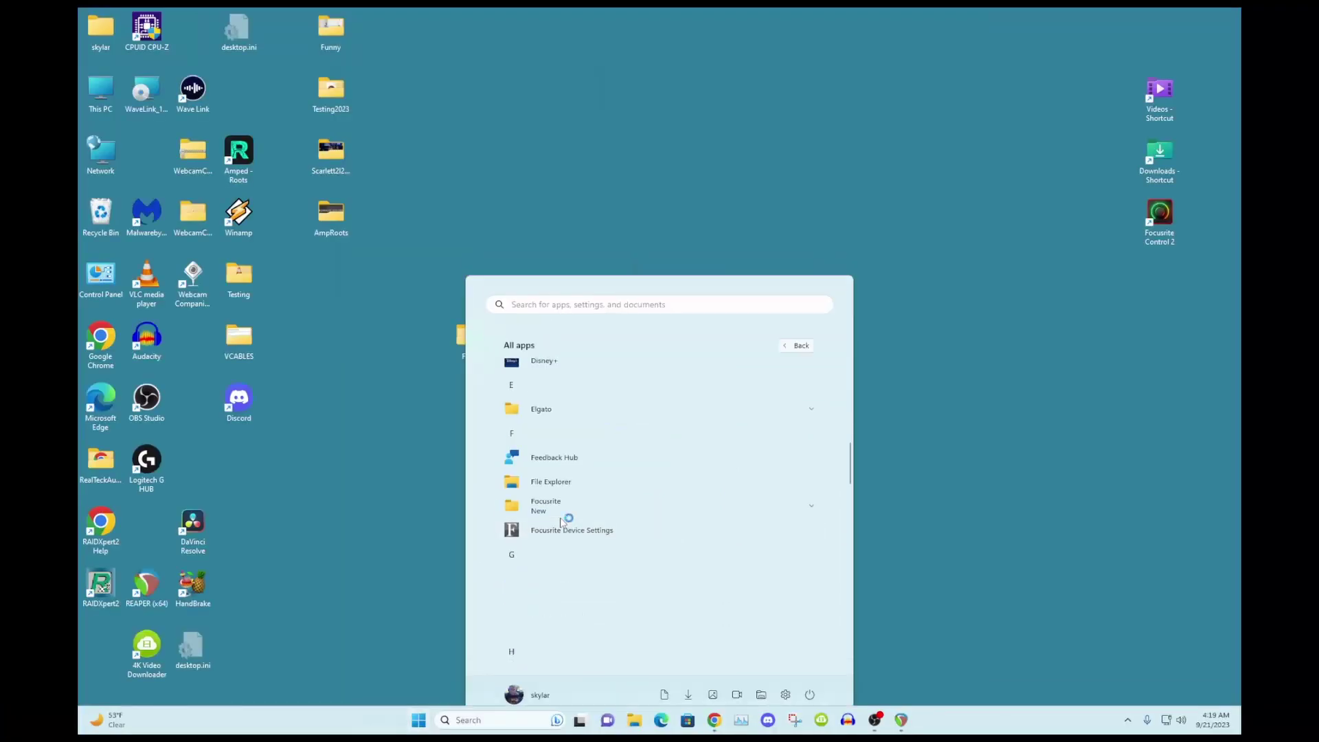
pyautogui.click(498, 426)
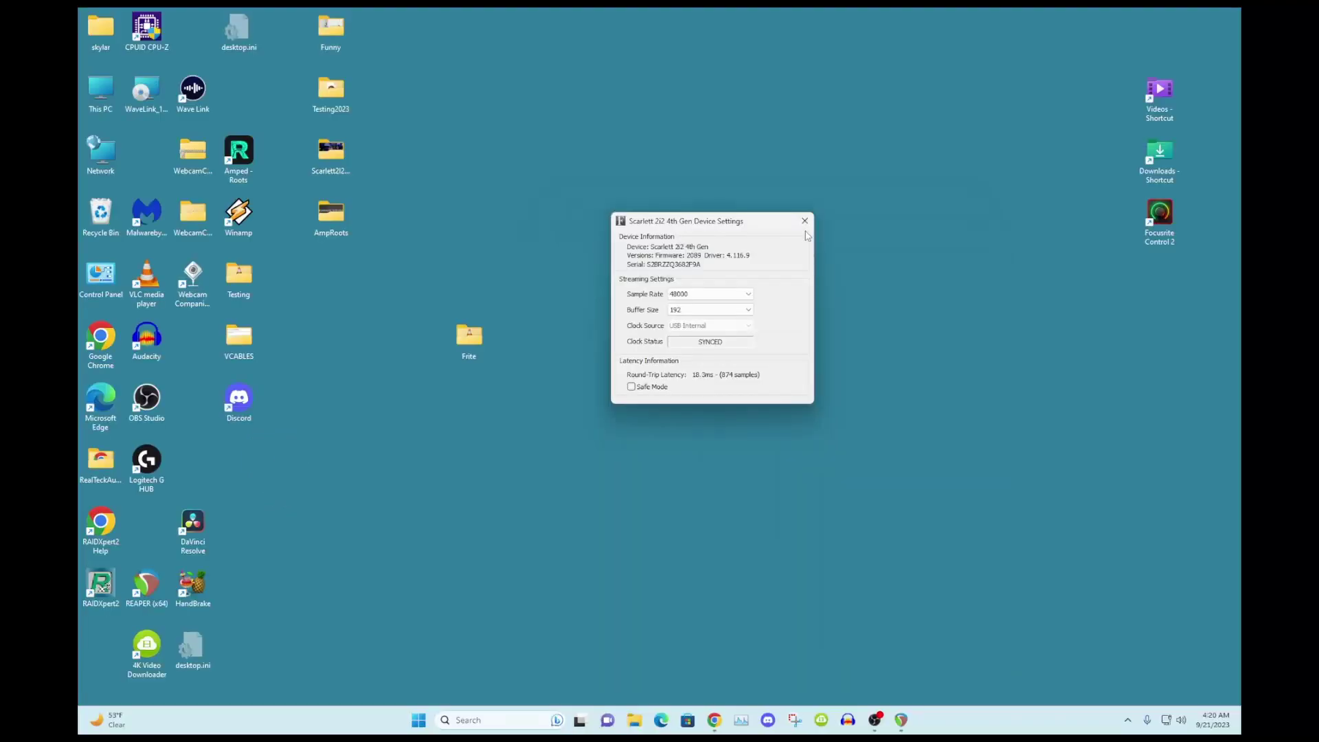
# - Close the Device Settings window and reveal the hidden tray icons
pyautogui.click(950, 227)
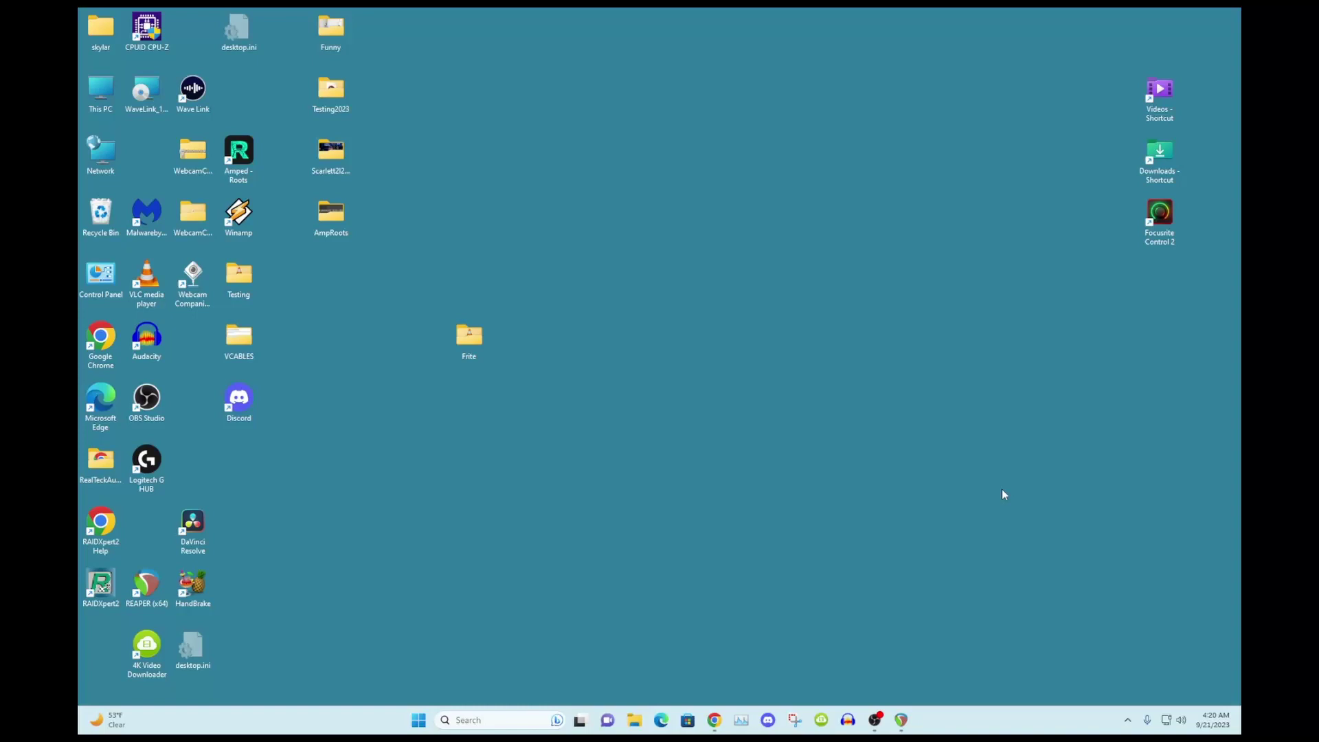
pyautogui.click(1127, 722)
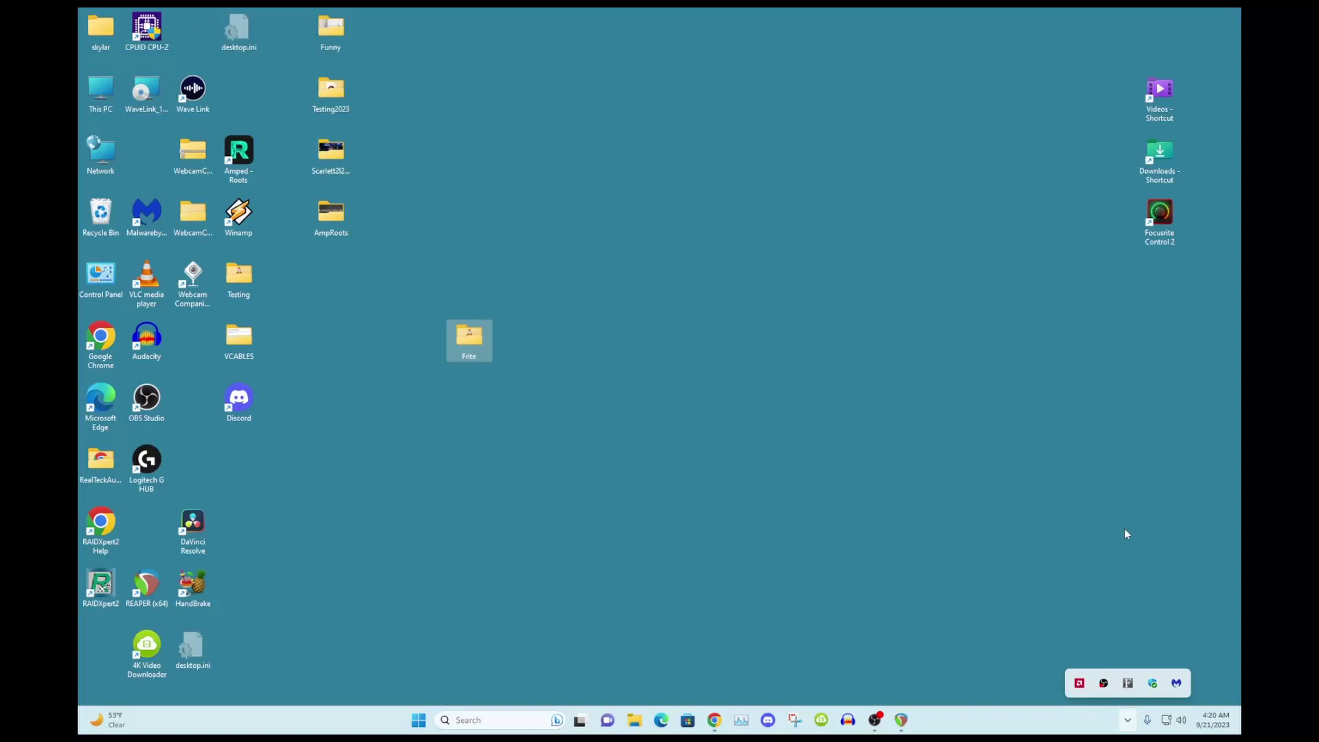
pyautogui.click(1127, 722)
pyautogui.click(1139, 728)
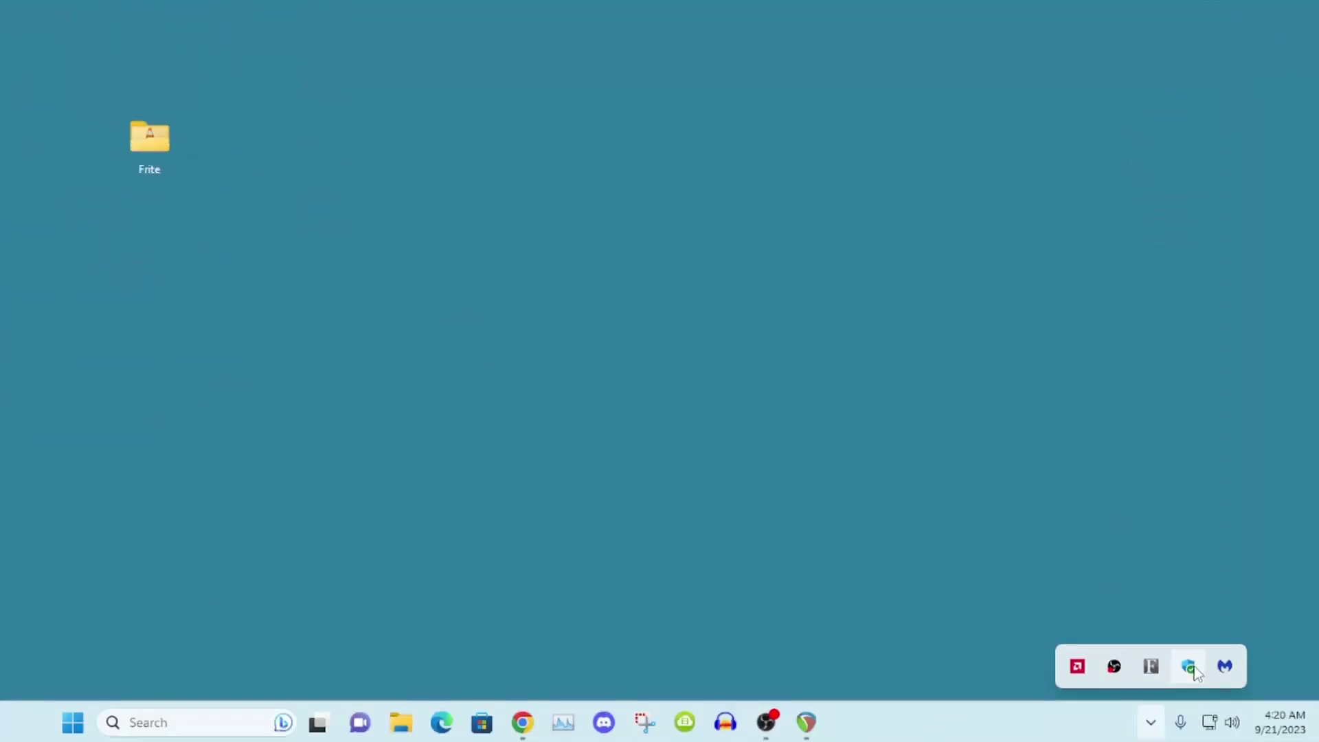
# - Expose Loopback L + R as a Windows channel through the Focusrite Notifier menu
pyautogui.rightClick(1154, 667)
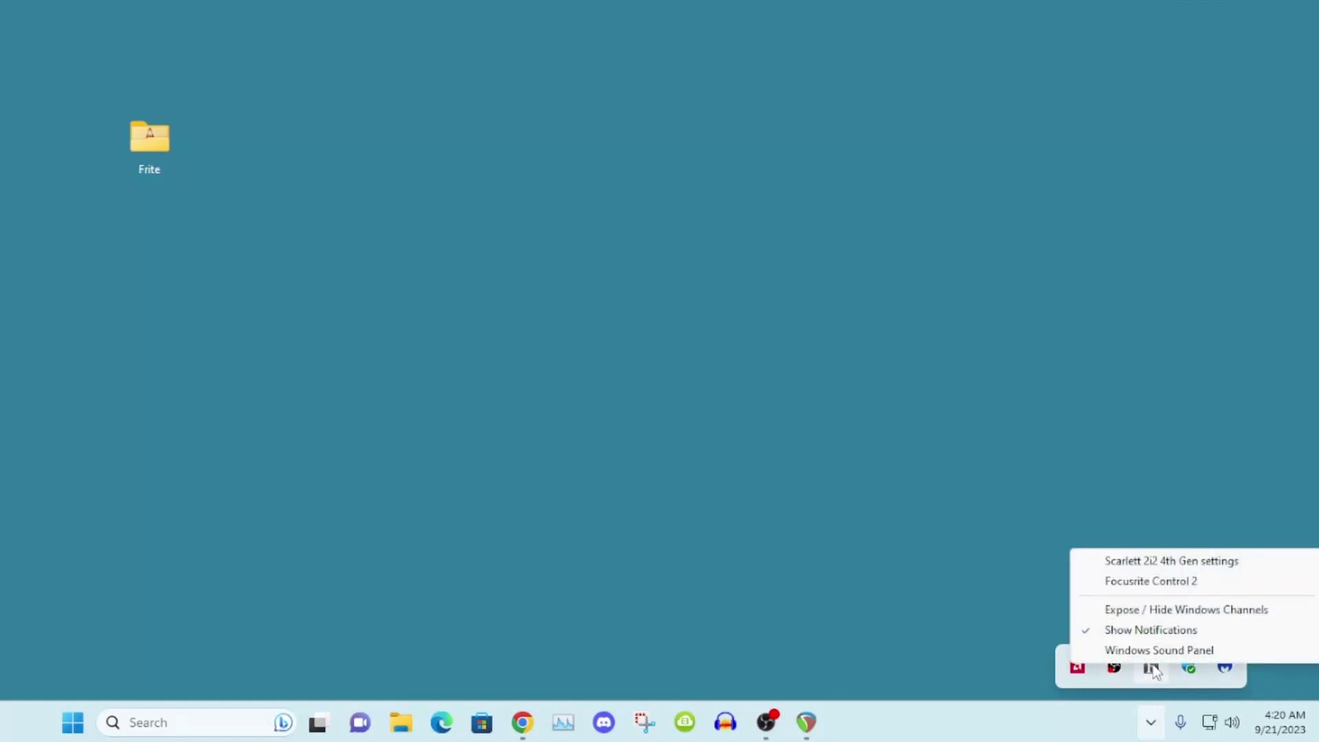
pyautogui.click(1160, 609)
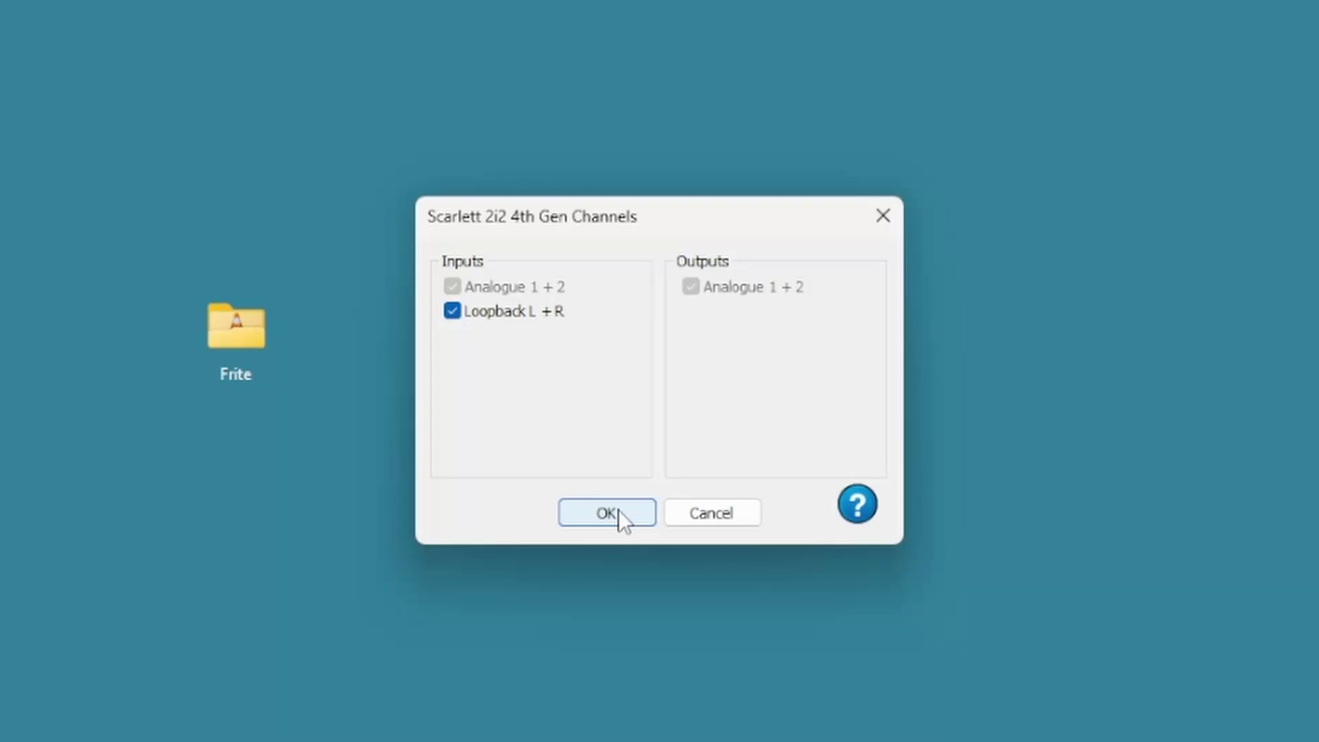
pyautogui.click(618, 510)
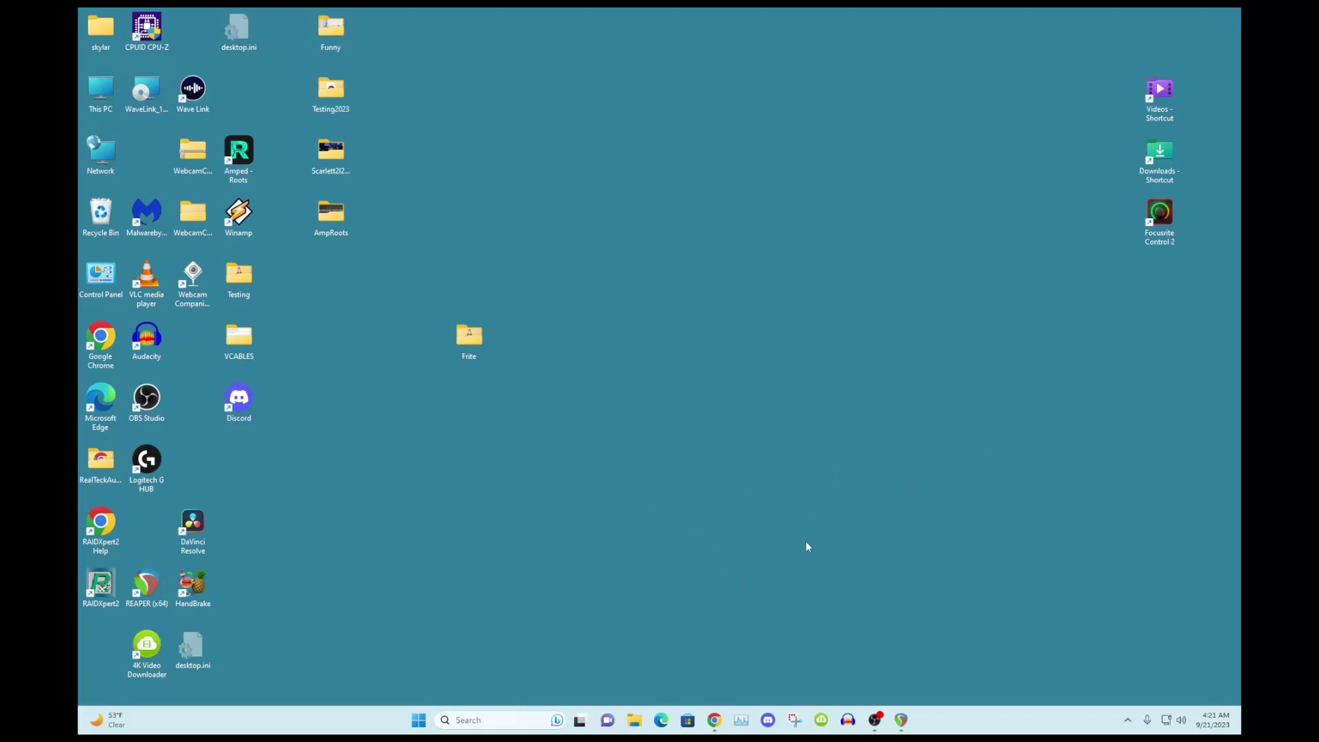
# - Switch to the Scarlett 2i2 User Guide in Chrome and scroll to page 7, 'What is Focusrite Control 2?'
pyautogui.hotkey('alt', 'Tab')
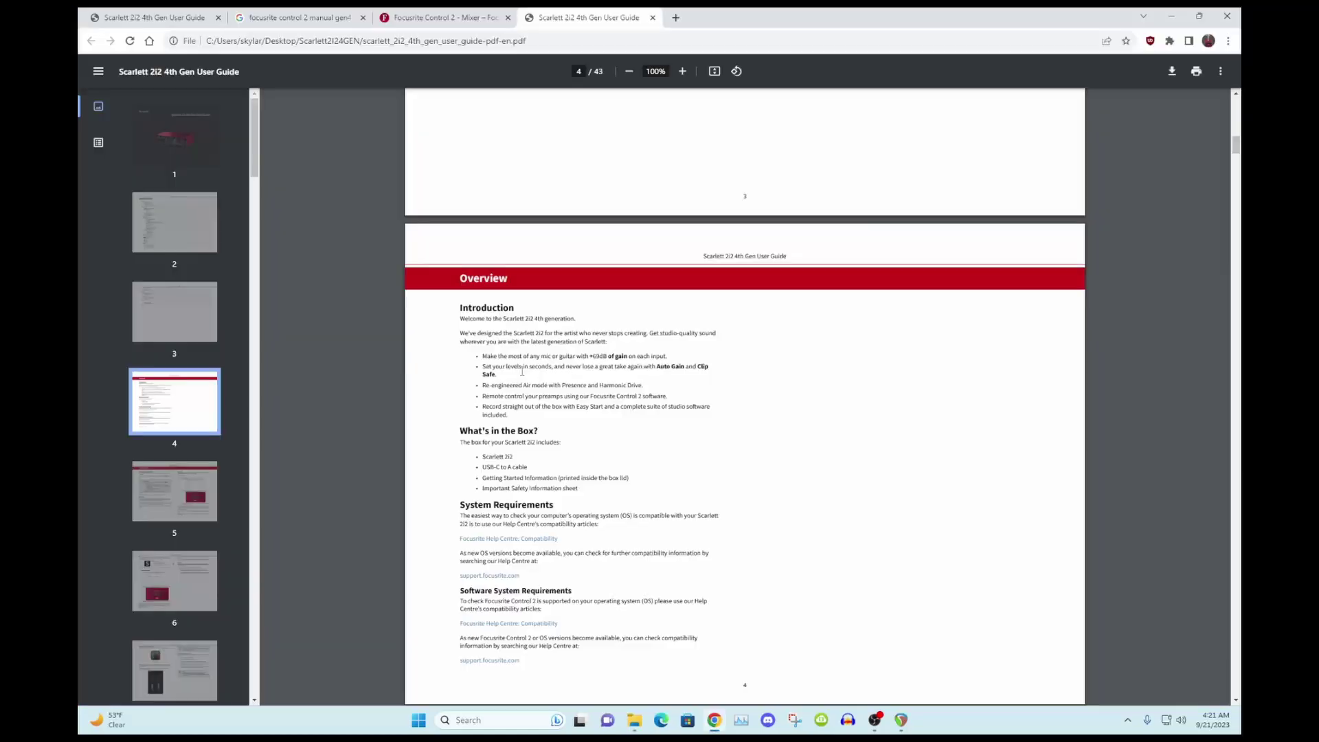
pyautogui.scroll(-20, 521, 371)
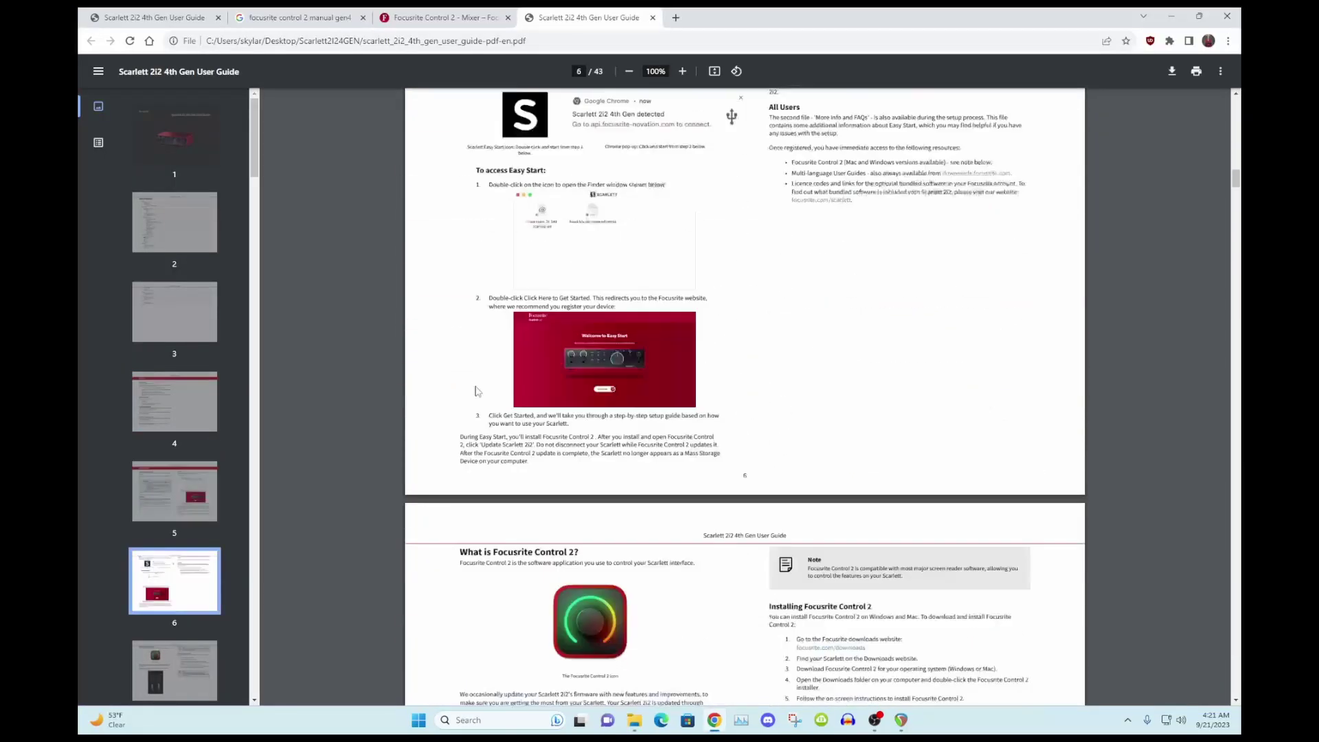
pyautogui.scroll(-3, 477, 393)
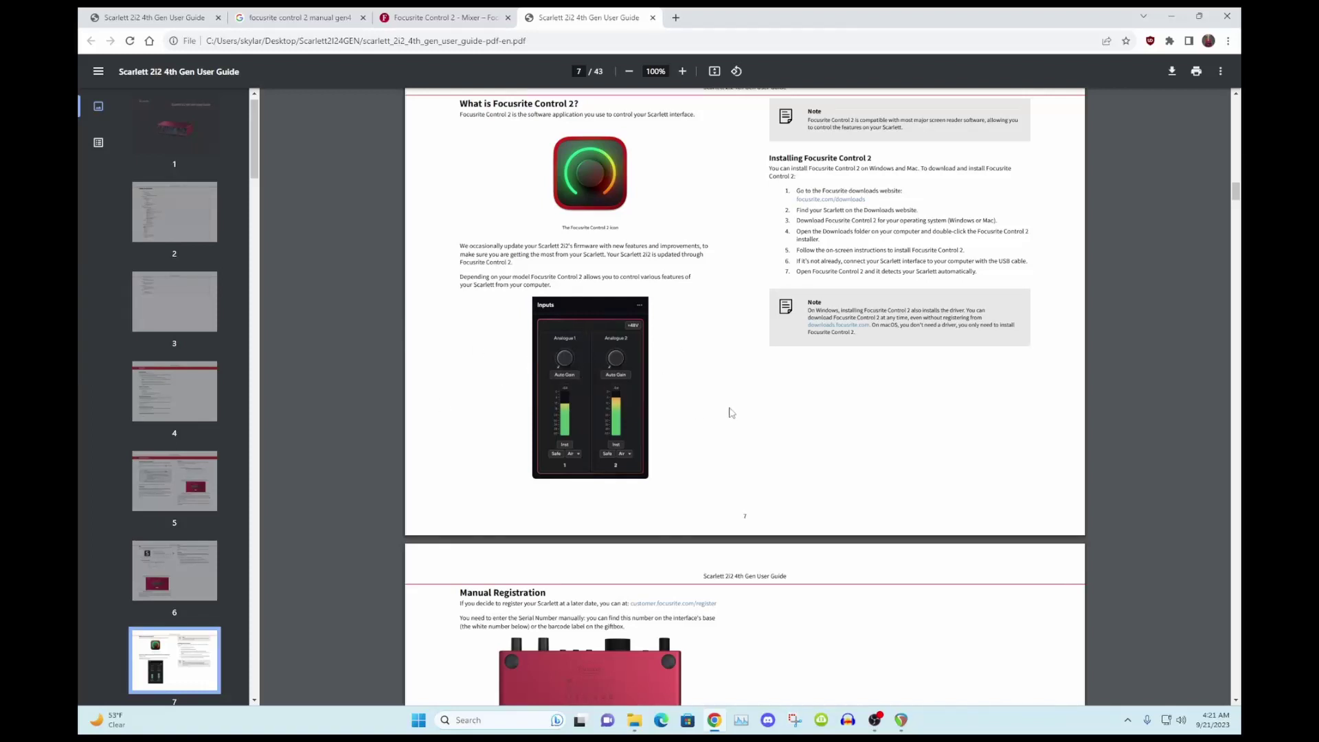
pyautogui.scroll(-1, 653, 408)
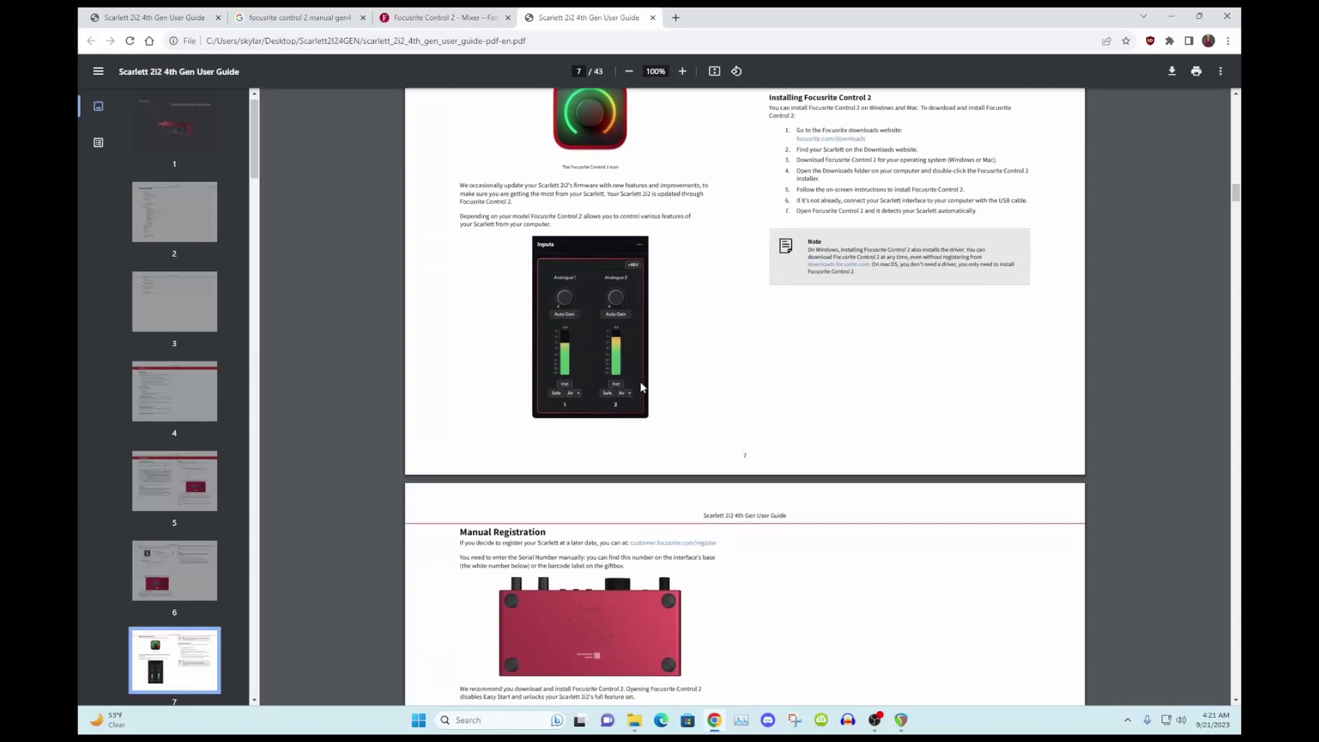
pyautogui.scroll(1, 592, 392)
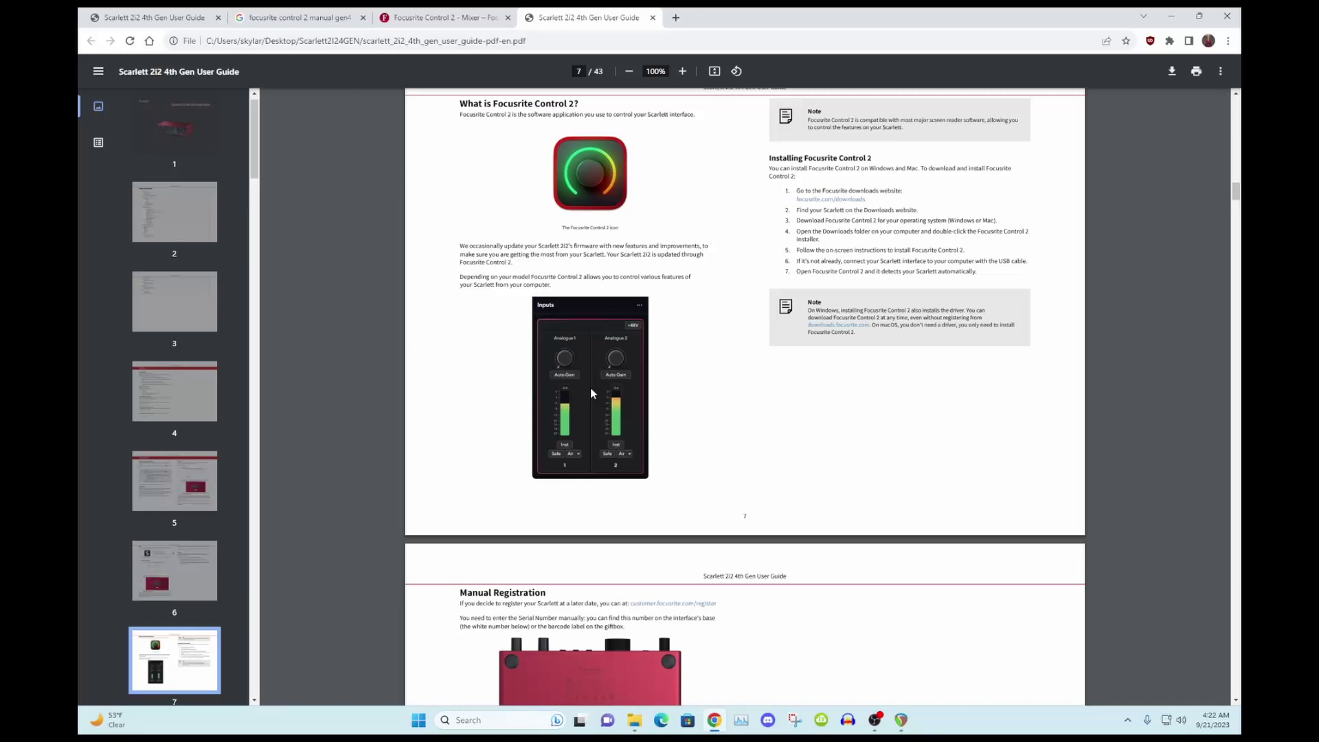
# - Minimize the guide, open and close Focusrite Control 2, then minimize the Scarlett2i24GEN folder
pyautogui.click(1170, 16)
pyautogui.click(1156, 223)
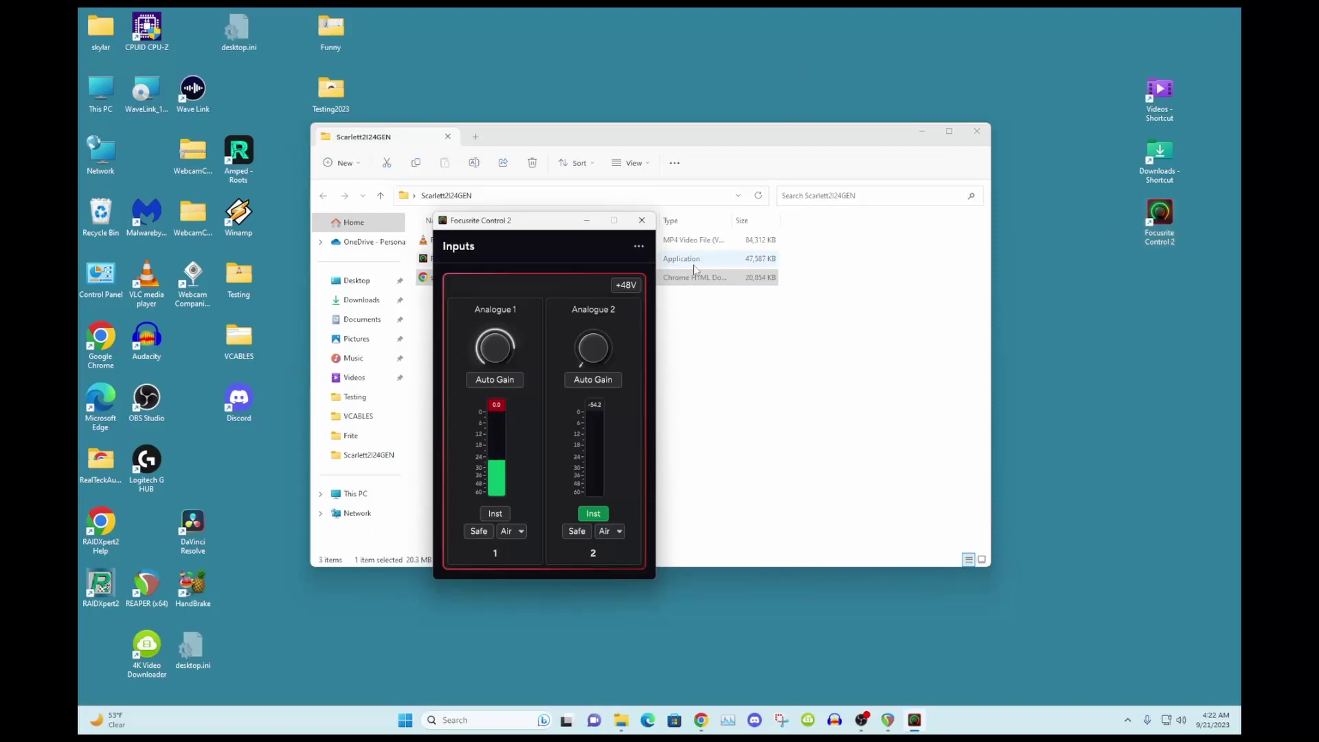
pyautogui.click(641, 221)
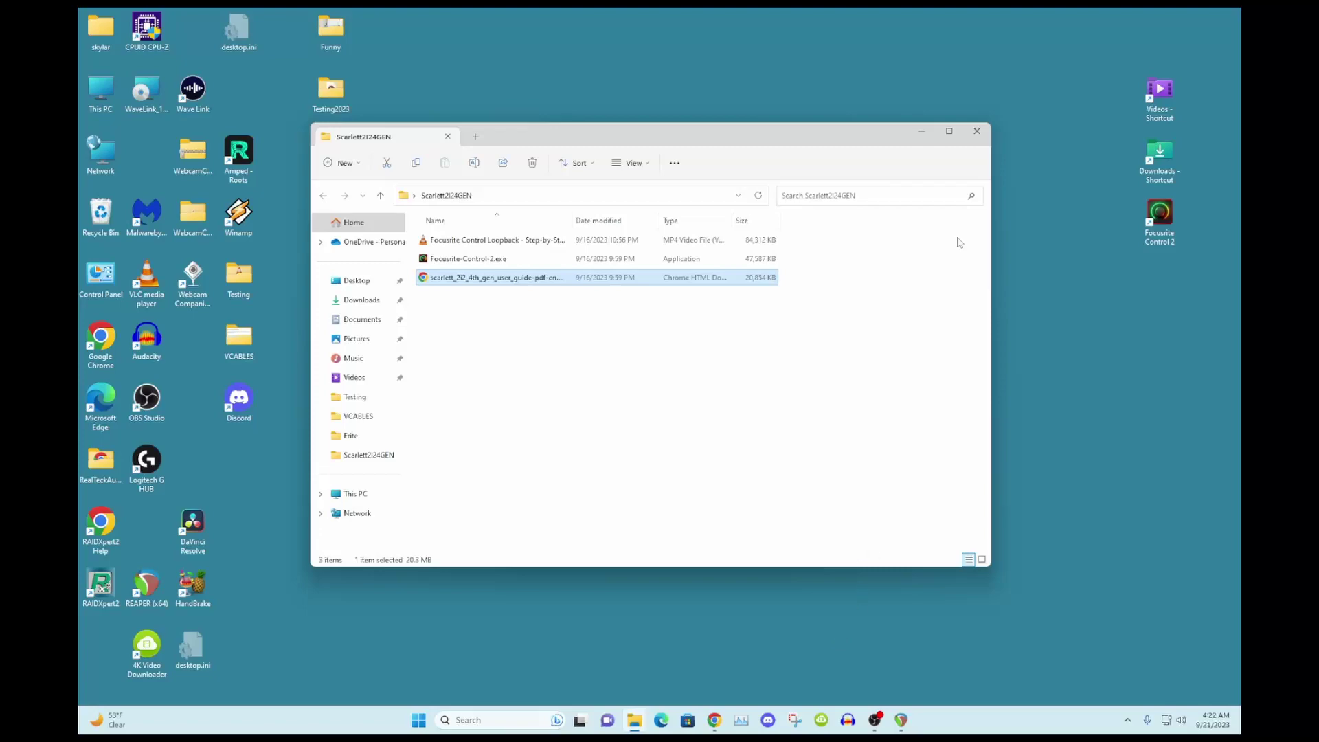
pyautogui.click(921, 132)
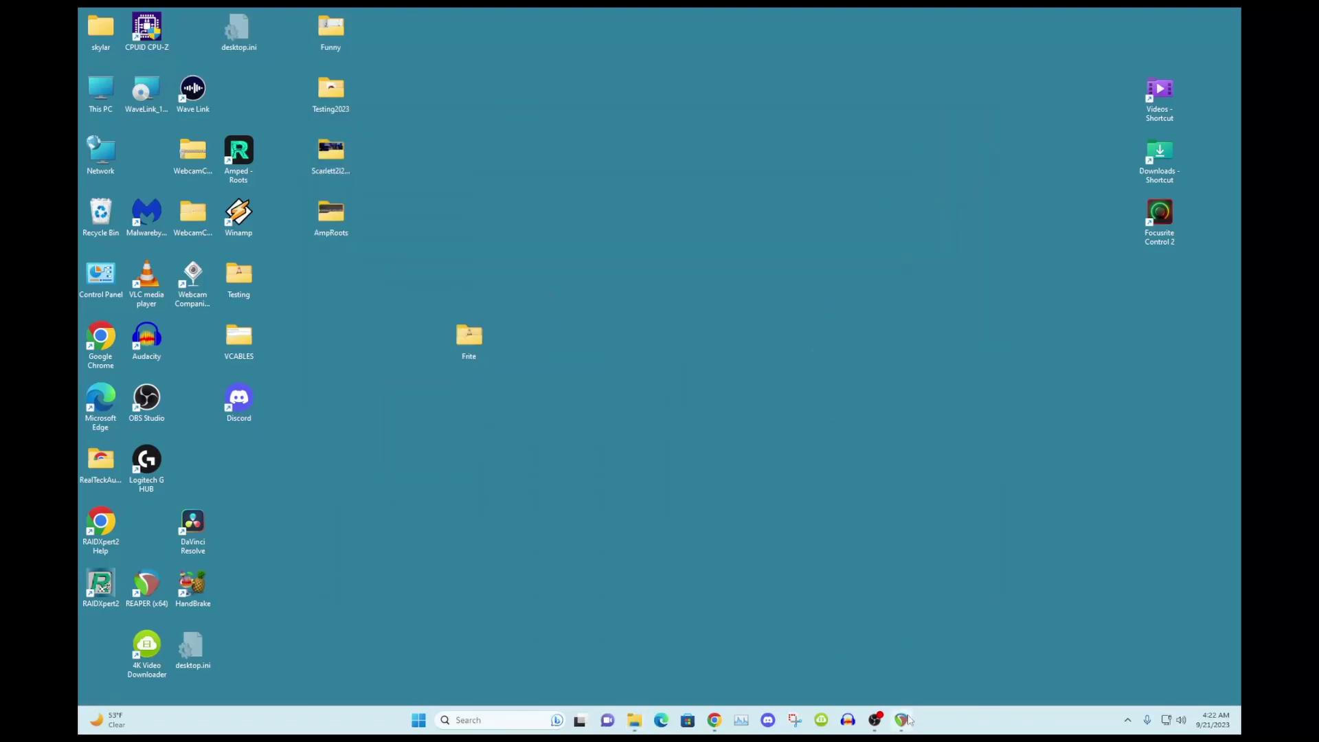
# - Read the user guide's Reaper setup on page 29, then minimize Chrome
pyautogui.click(720, 720)
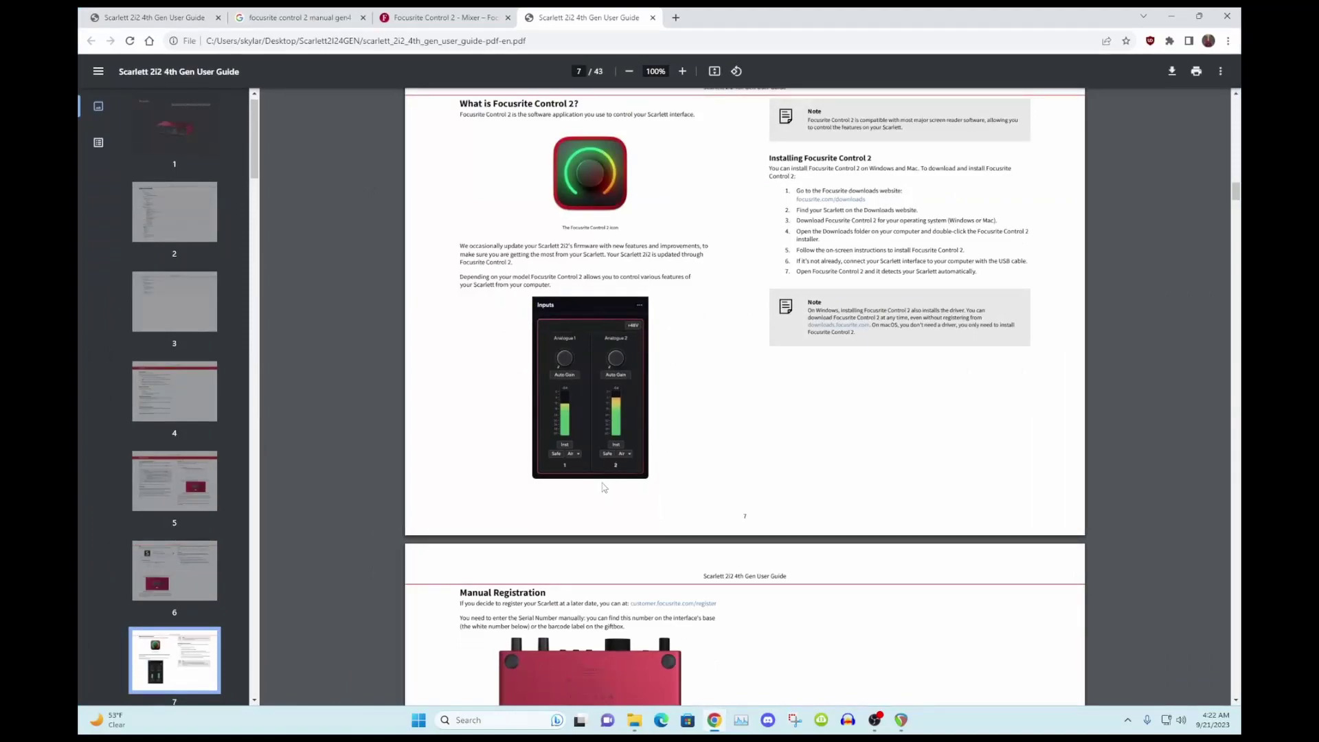
pyautogui.scroll(-2, 604, 487)
pyautogui.scroll(5, 599, 491)
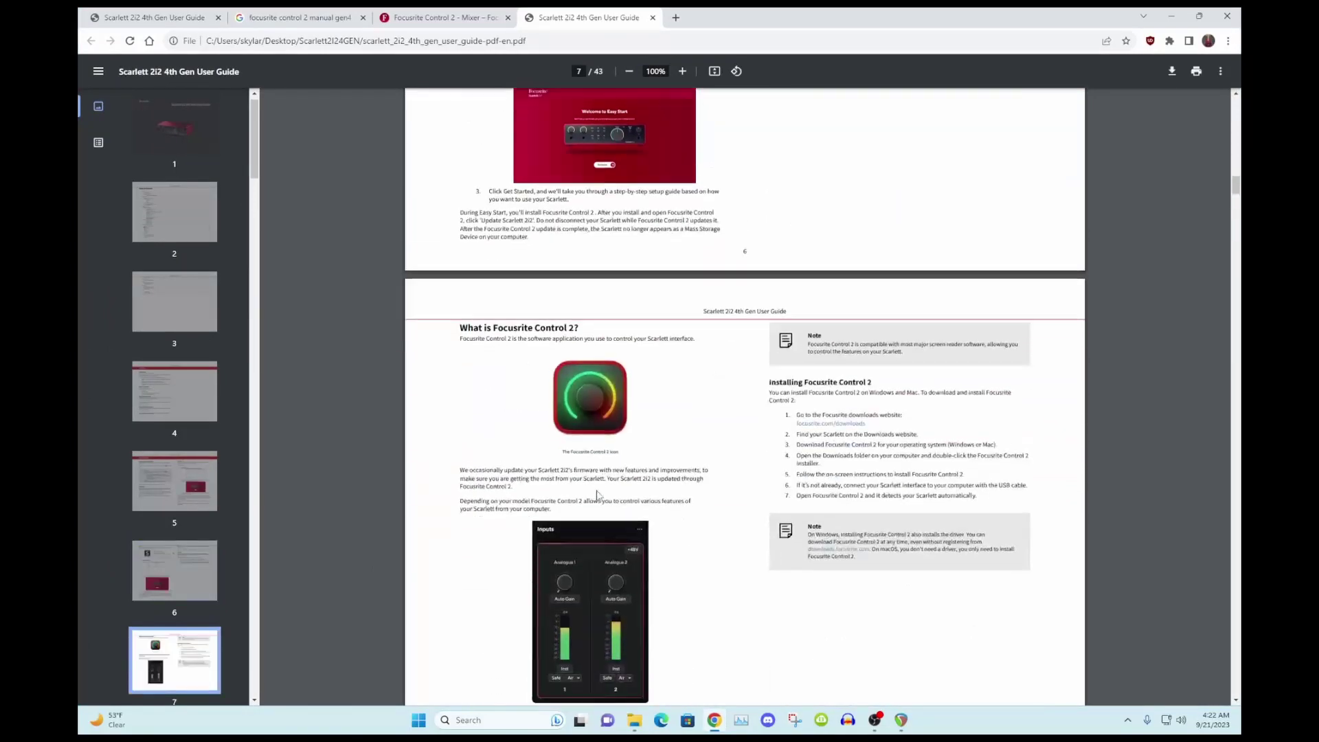
pyautogui.scroll(-15, 597, 494)
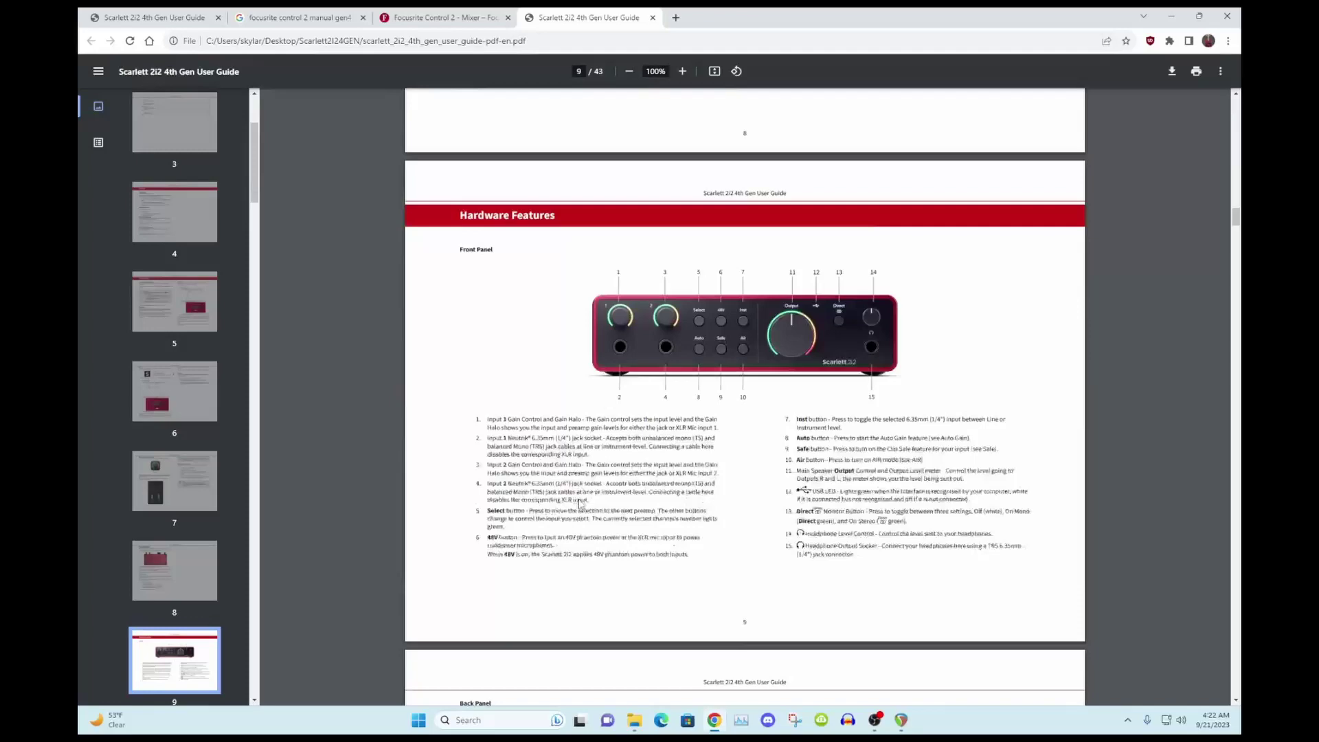
pyautogui.scroll(-20, 581, 503)
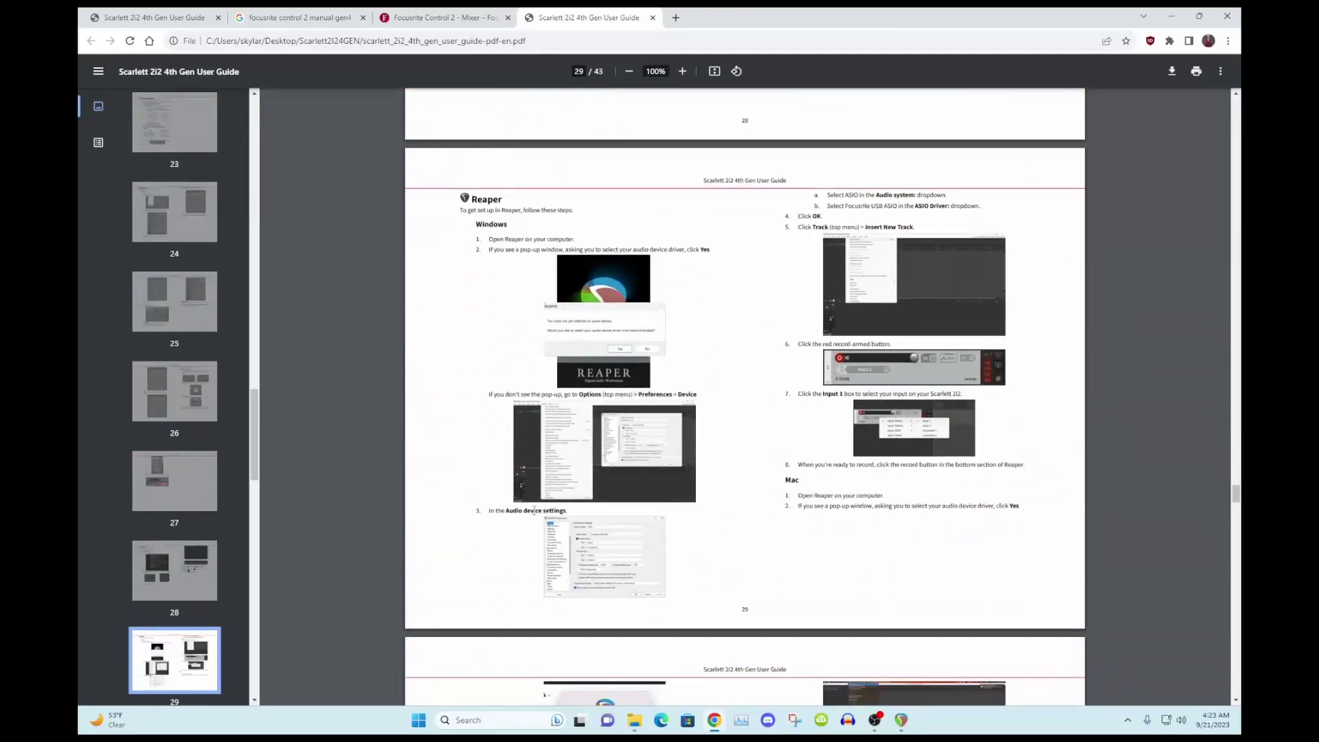
pyautogui.keyDown('ctrl'); pyautogui.scroll(8, 555, 483); pyautogui.keyUp('ctrl')
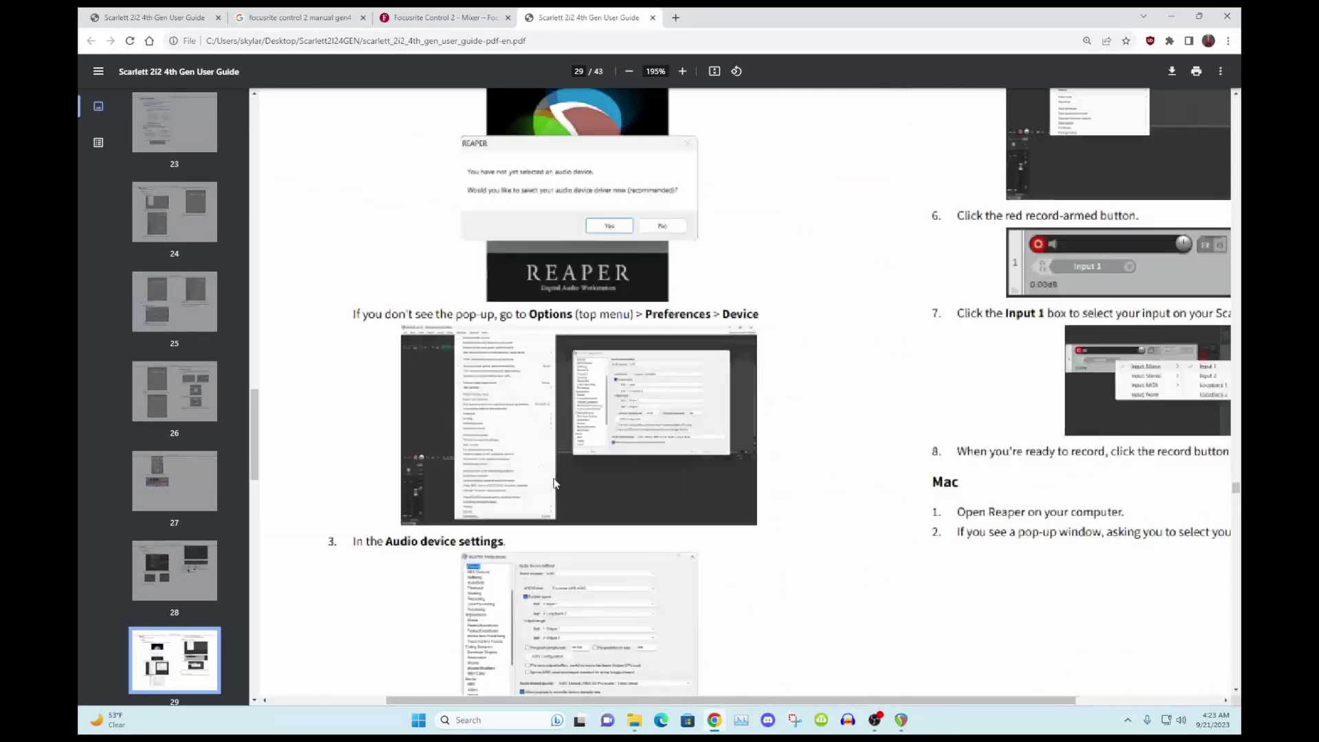
pyautogui.keyDown('ctrl'); pyautogui.scroll(4, 554, 481); pyautogui.keyUp('ctrl')
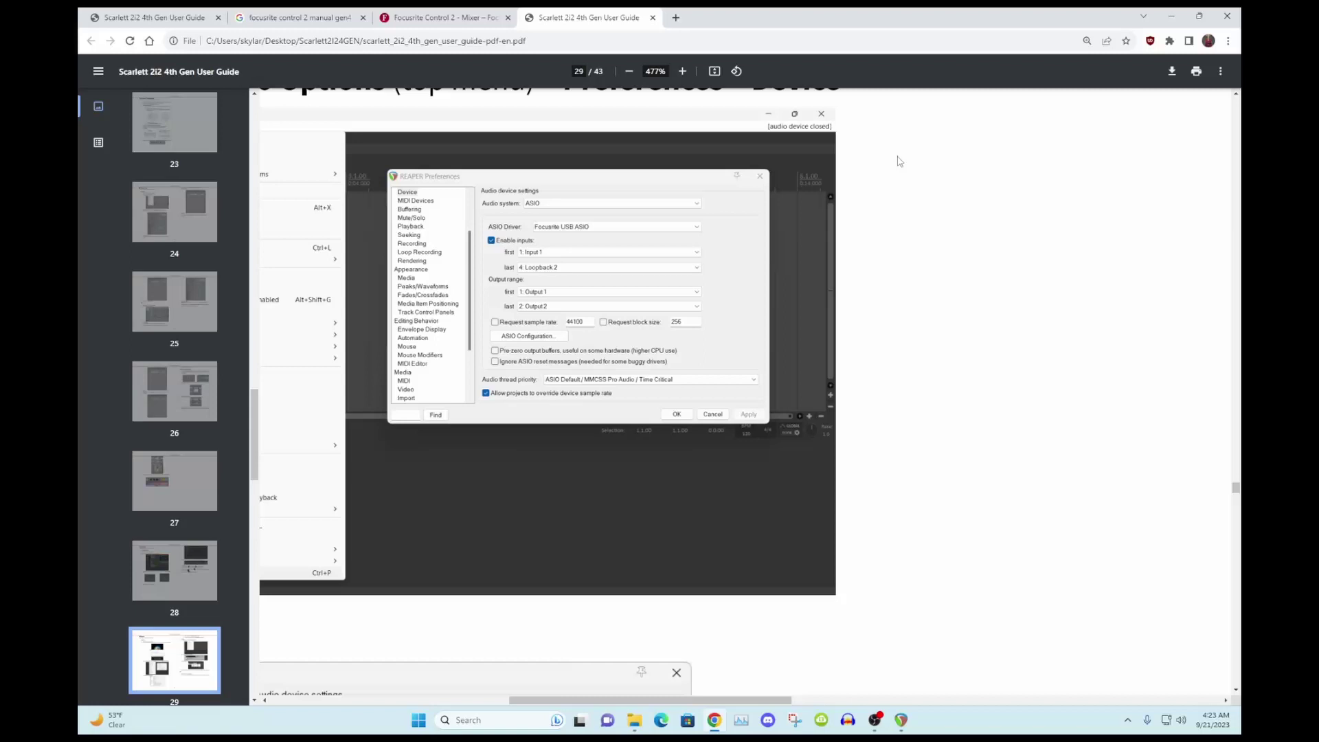
pyautogui.click(1171, 18)
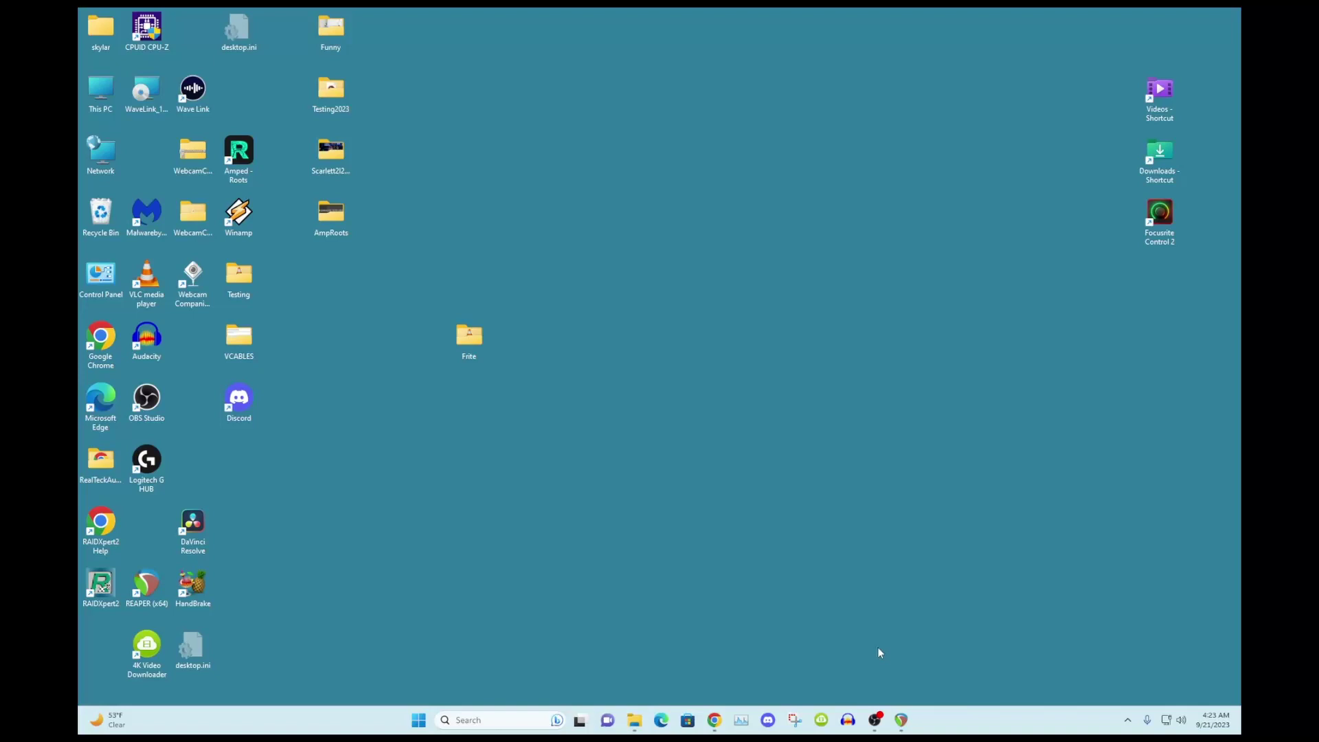
# - Add a new Audio Input Capture source named 'Daw' to the OBS scene
pyautogui.click(875, 719)
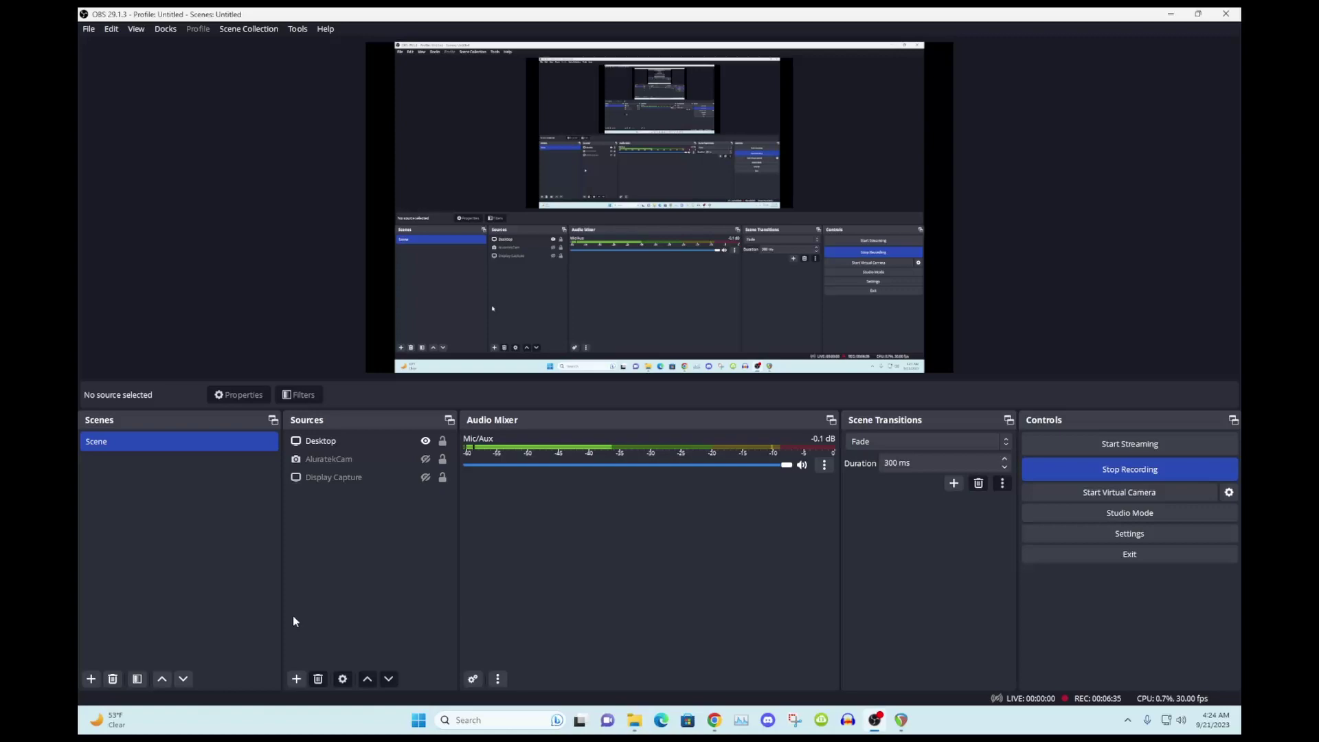
pyautogui.click(318, 551)
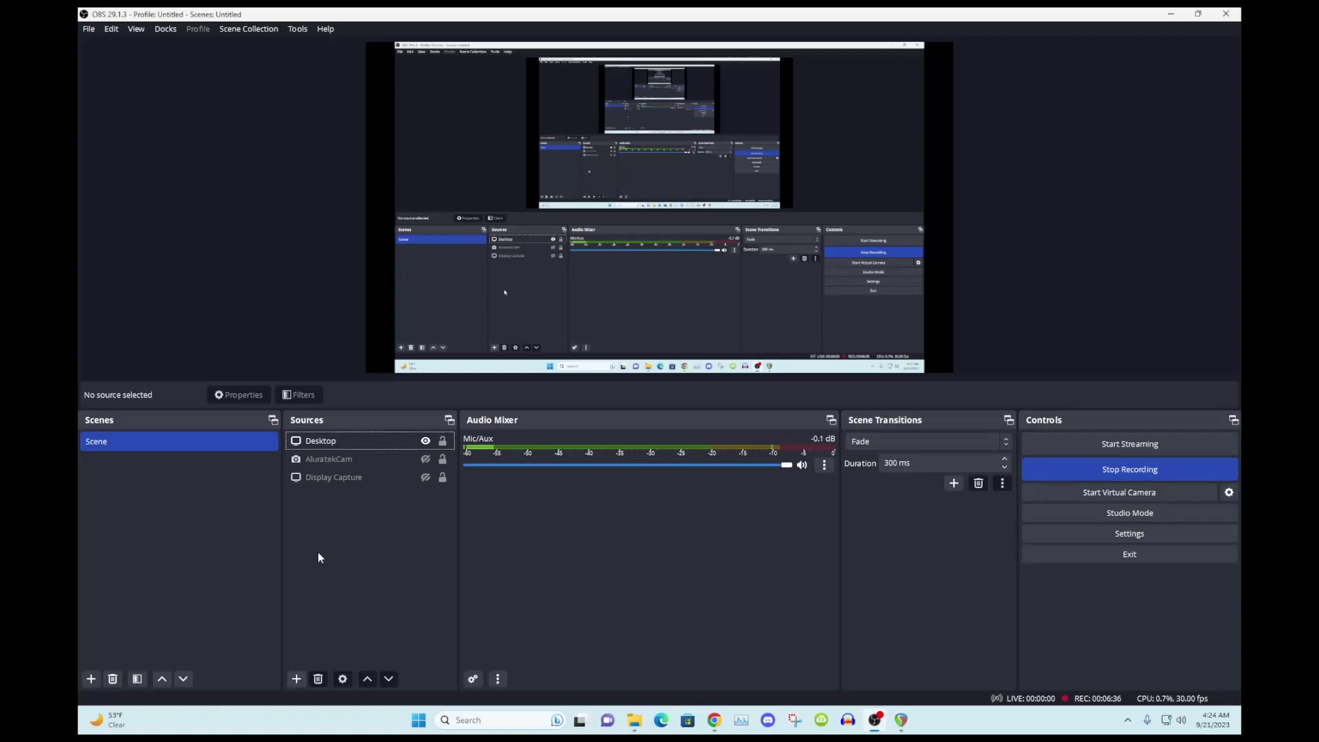
pyautogui.click(295, 678)
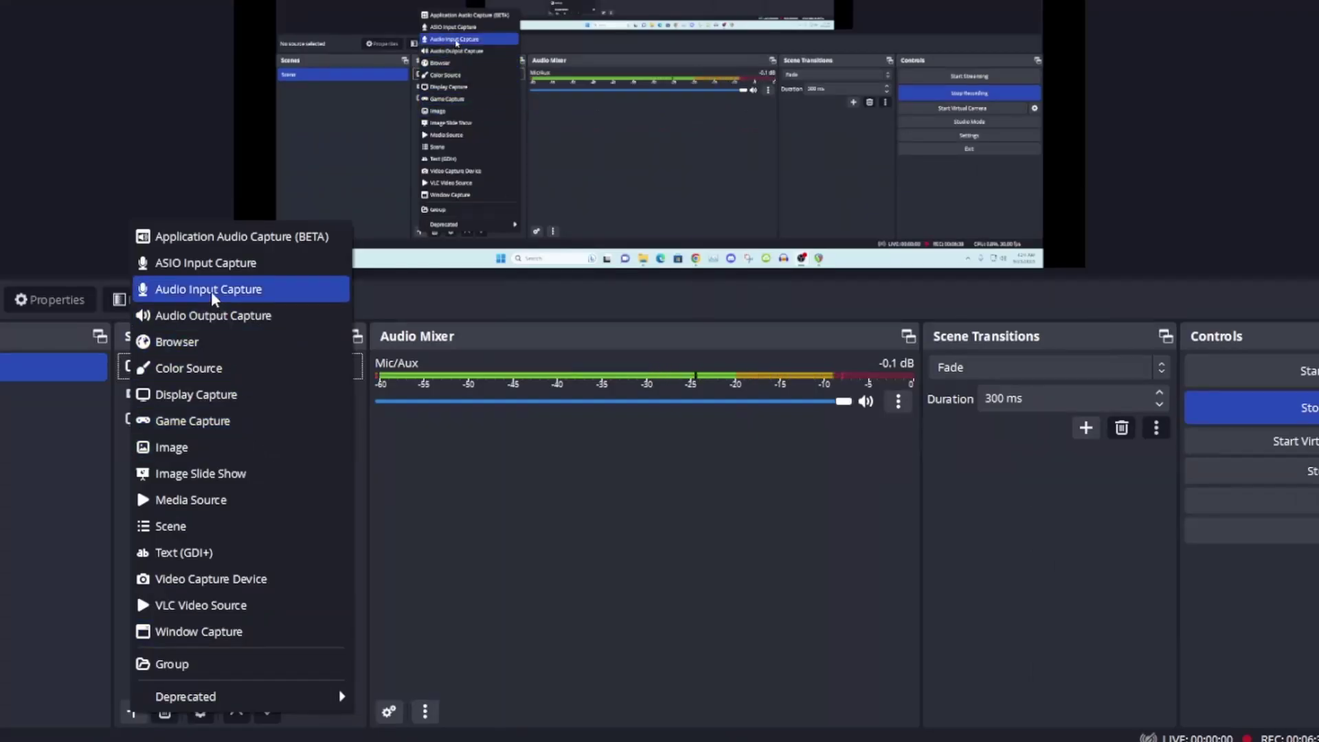
pyautogui.click(212, 294)
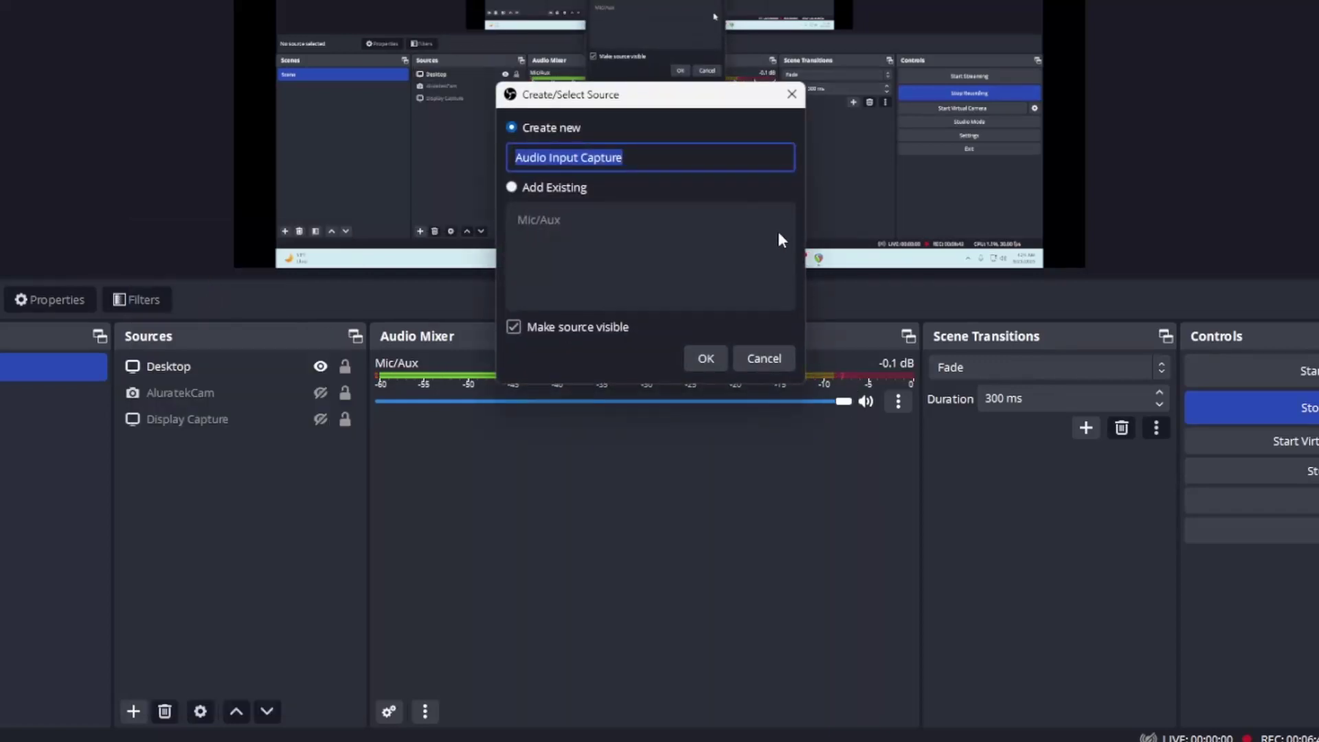
pyautogui.press('BackSpace')
pyautogui.write('D')
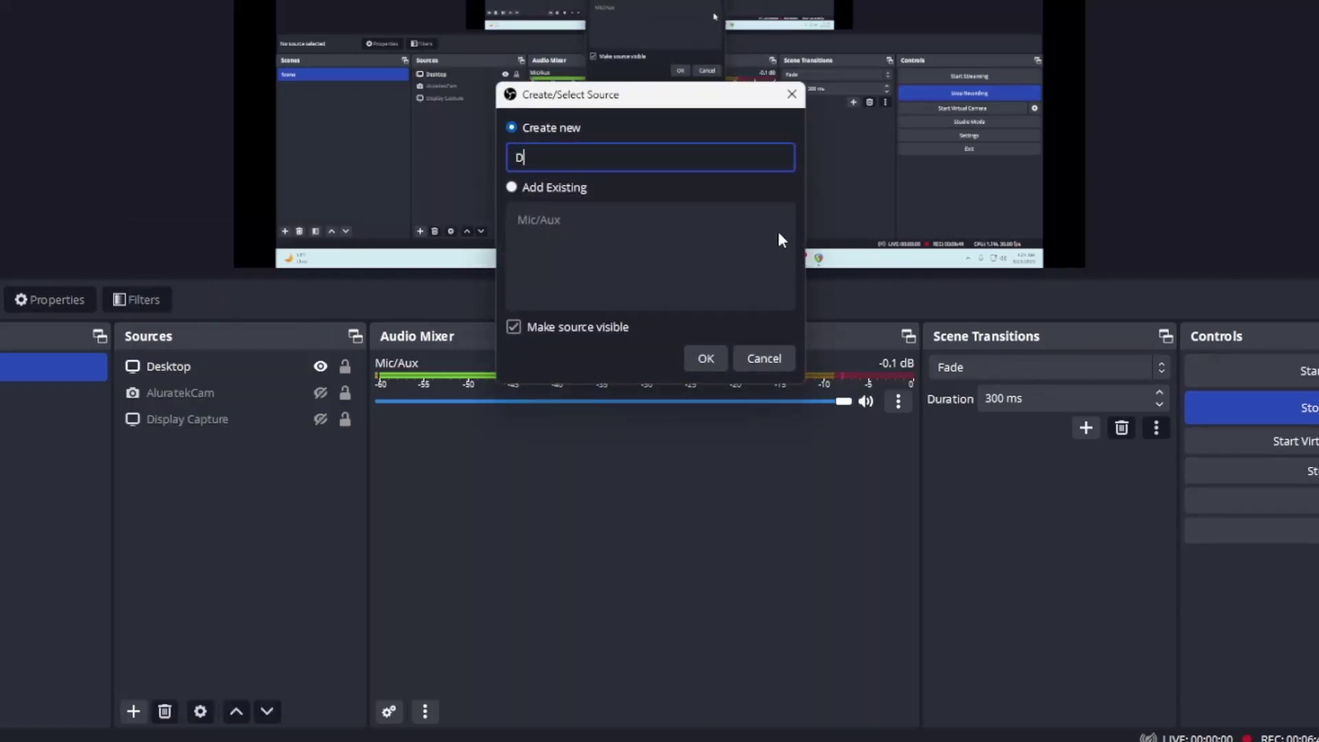
pyautogui.write('aw')
pyautogui.click(704, 357)
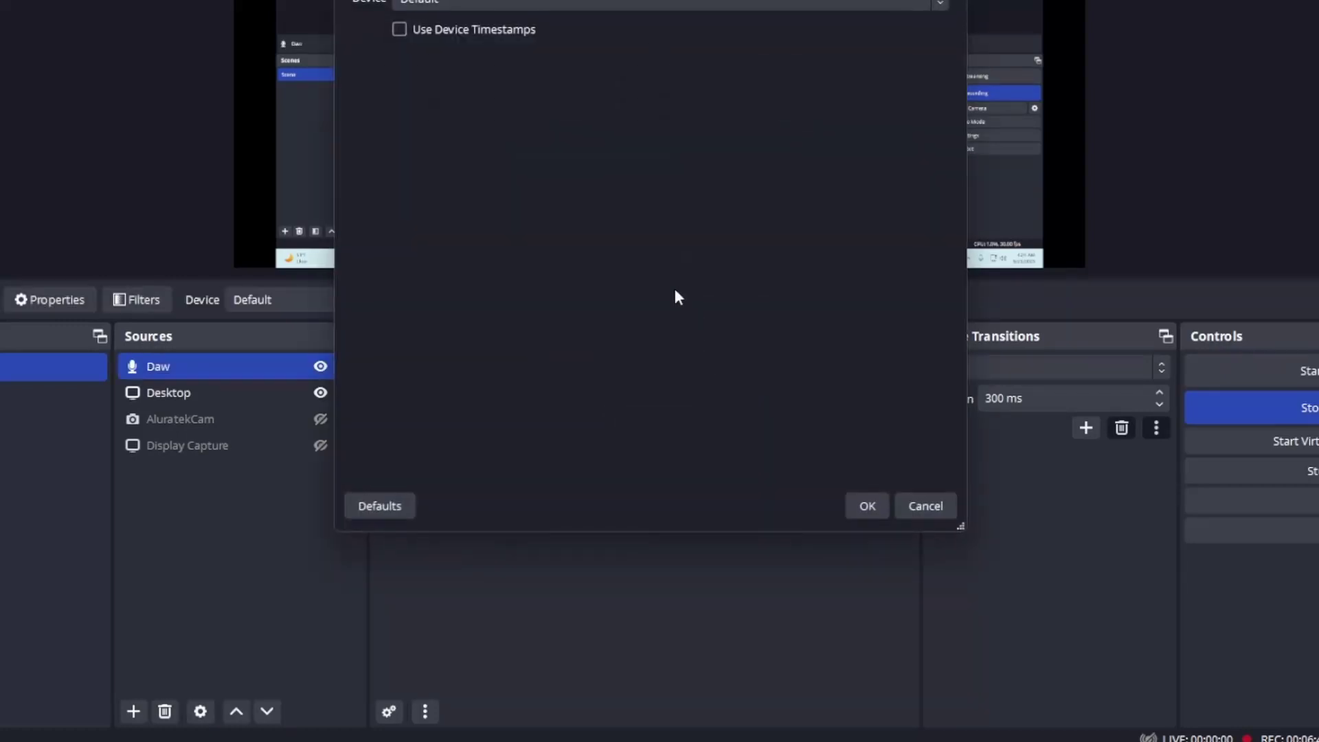
# - Set the Daw source's device to Loopback L + R (Focusrite USB Audio)
pyautogui.click(935, 4)
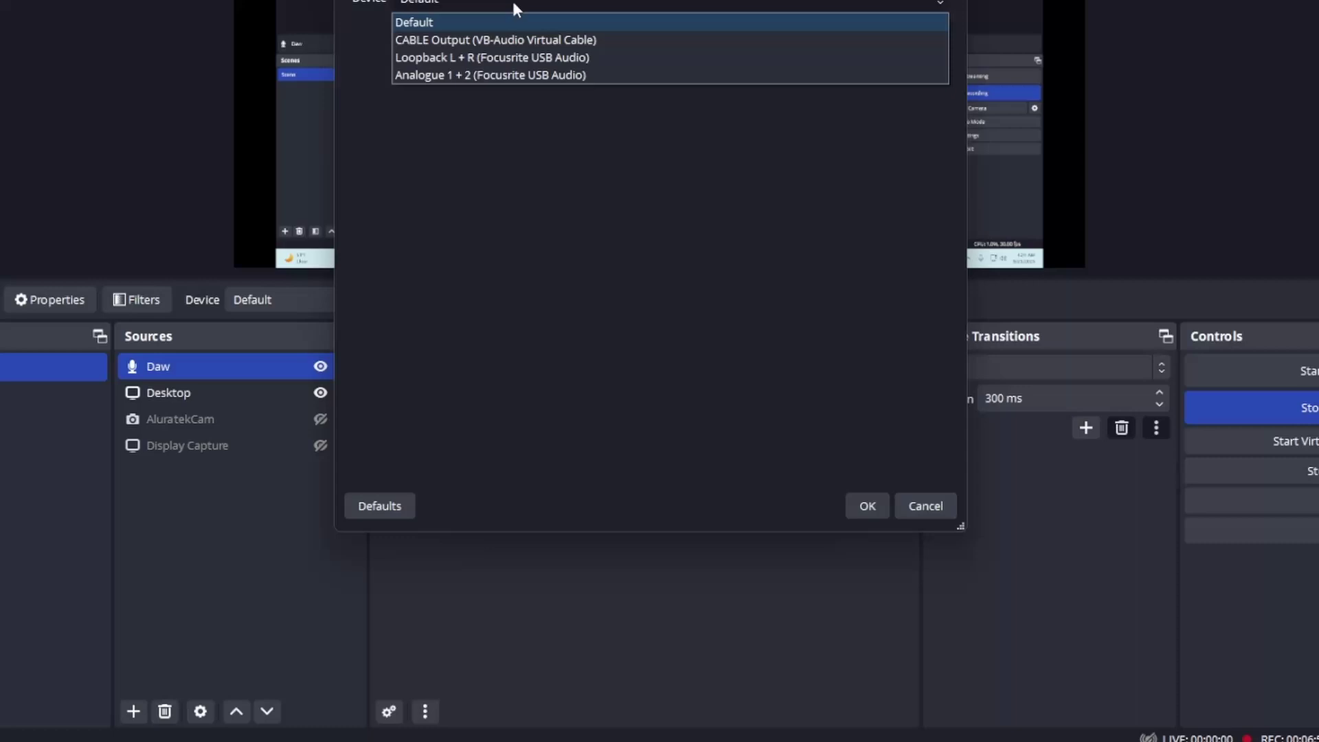
pyautogui.click(498, 58)
pyautogui.click(859, 508)
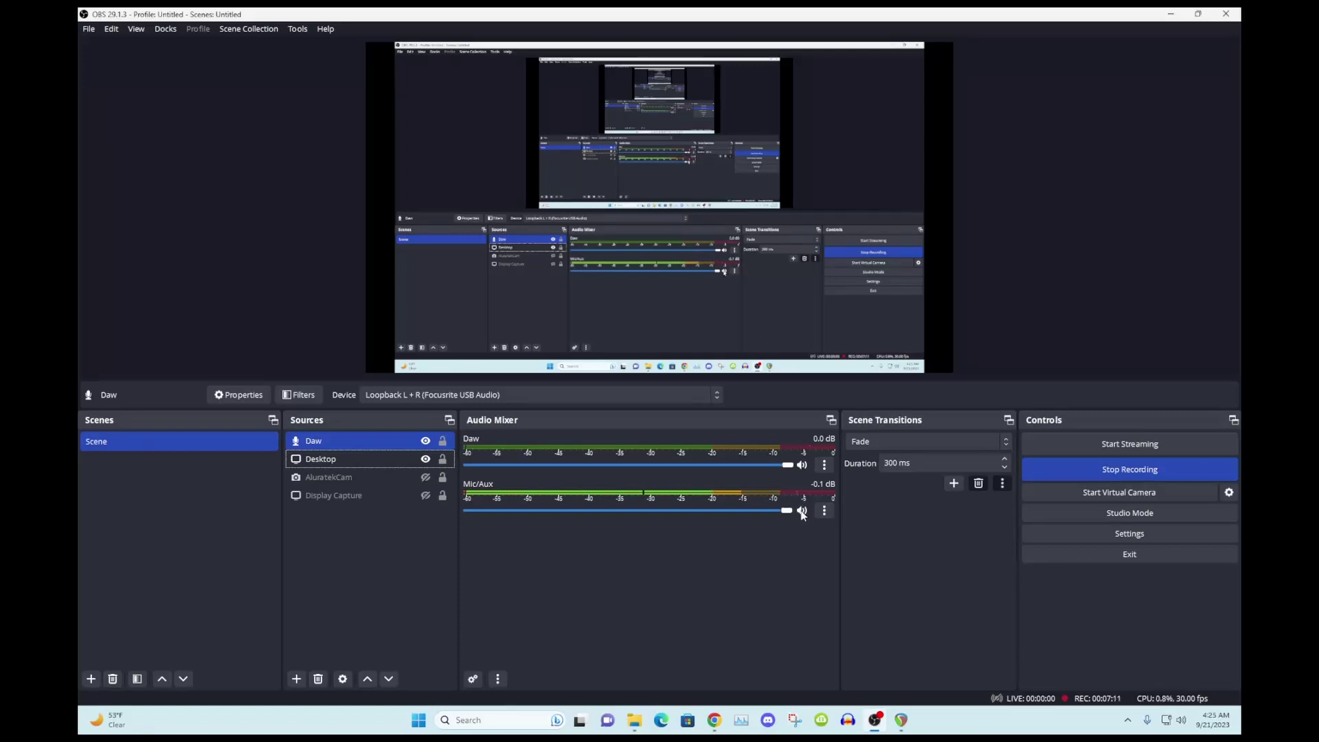
# - Mute Mic/Aux in OBS, record-arm REAPER's Mic track, and return to OBS
pyautogui.click(802, 511)
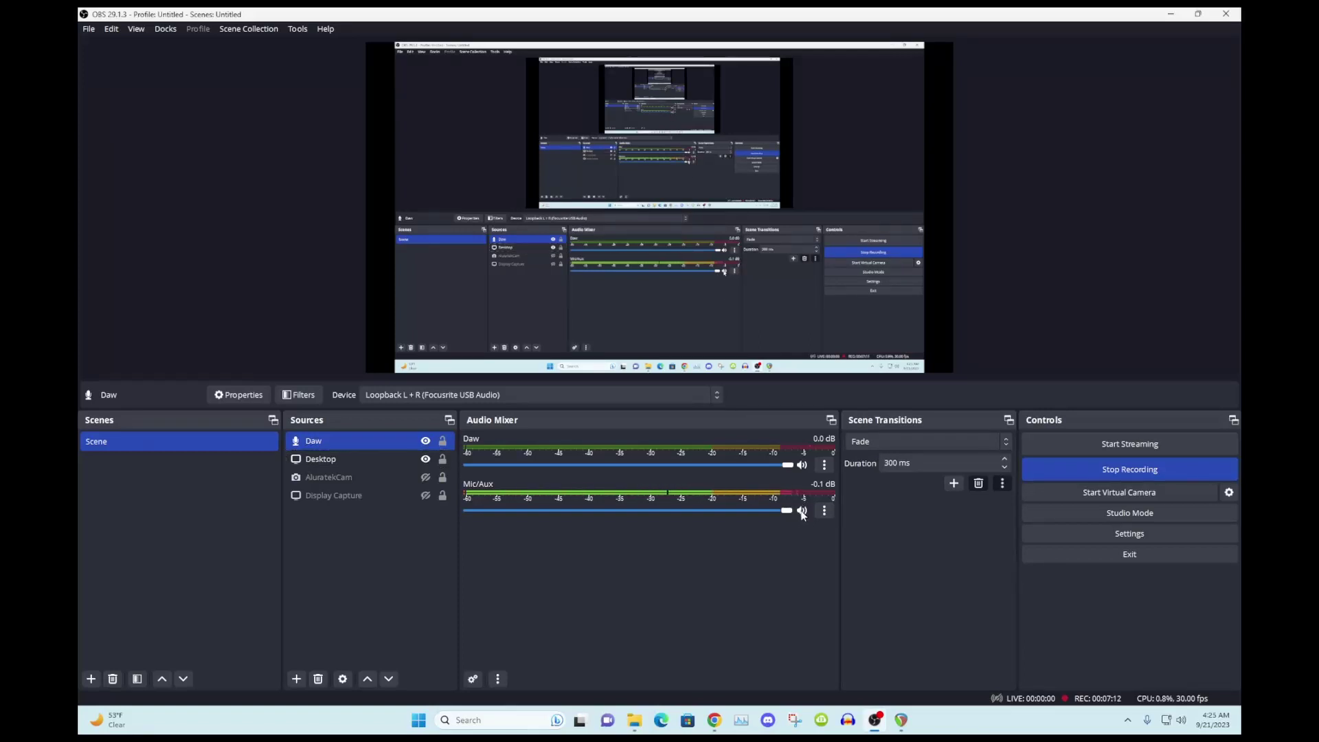
pyautogui.click(900, 719)
pyautogui.click(101, 255)
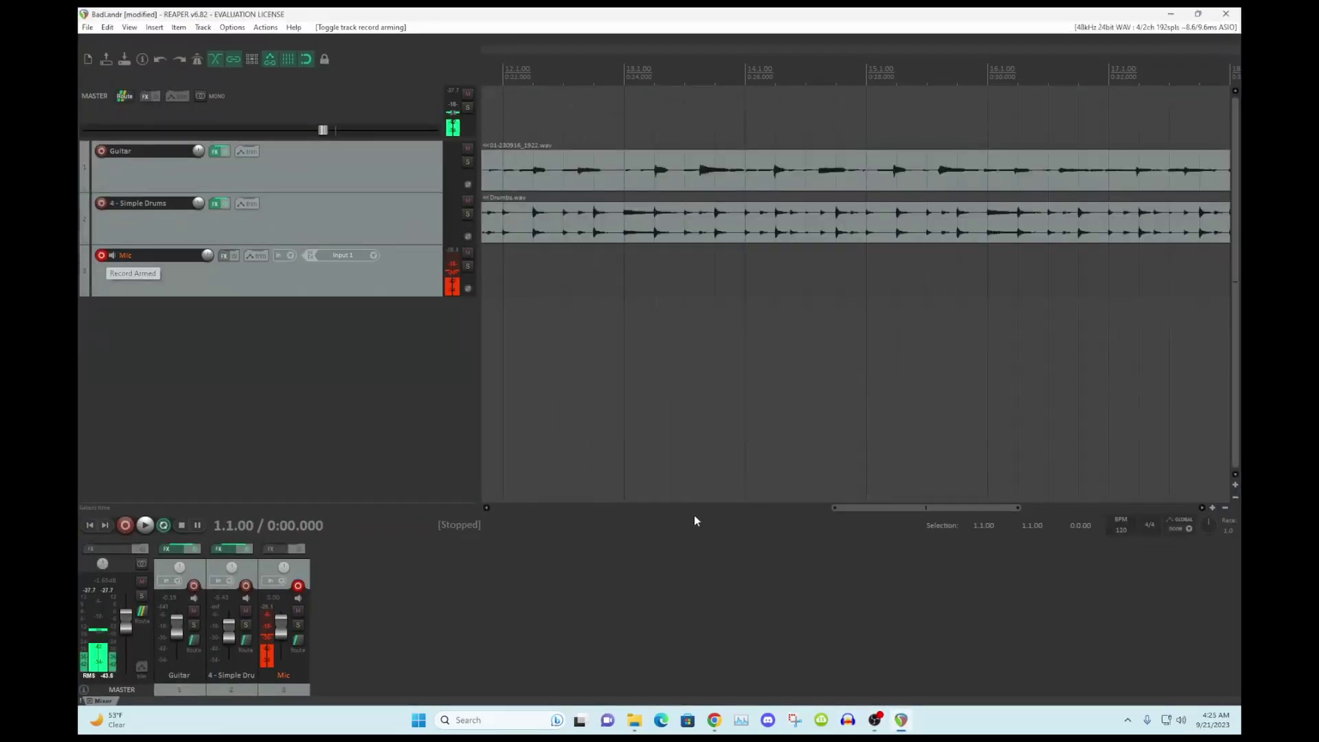
pyautogui.click(874, 719)
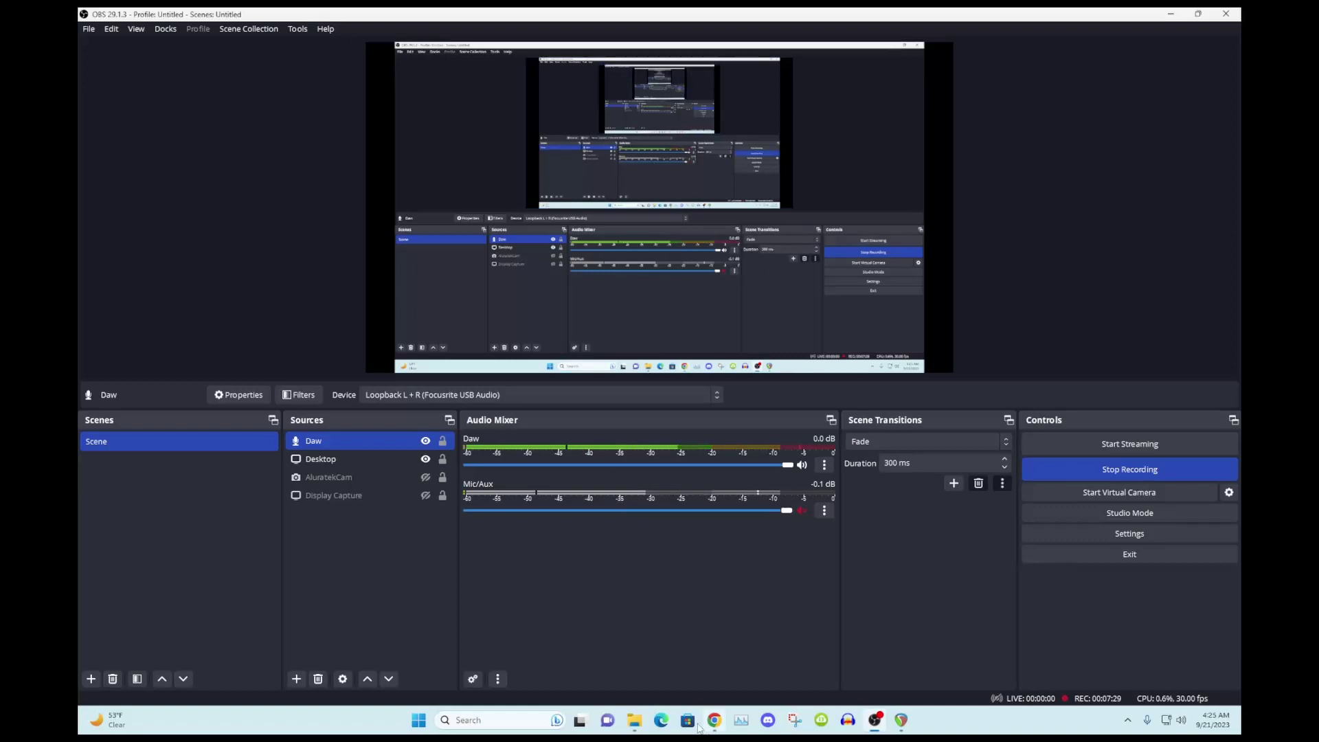
# - Record-arm REAPER's Guitar track on Input 2 alongside the Mic track
pyautogui.click(902, 722)
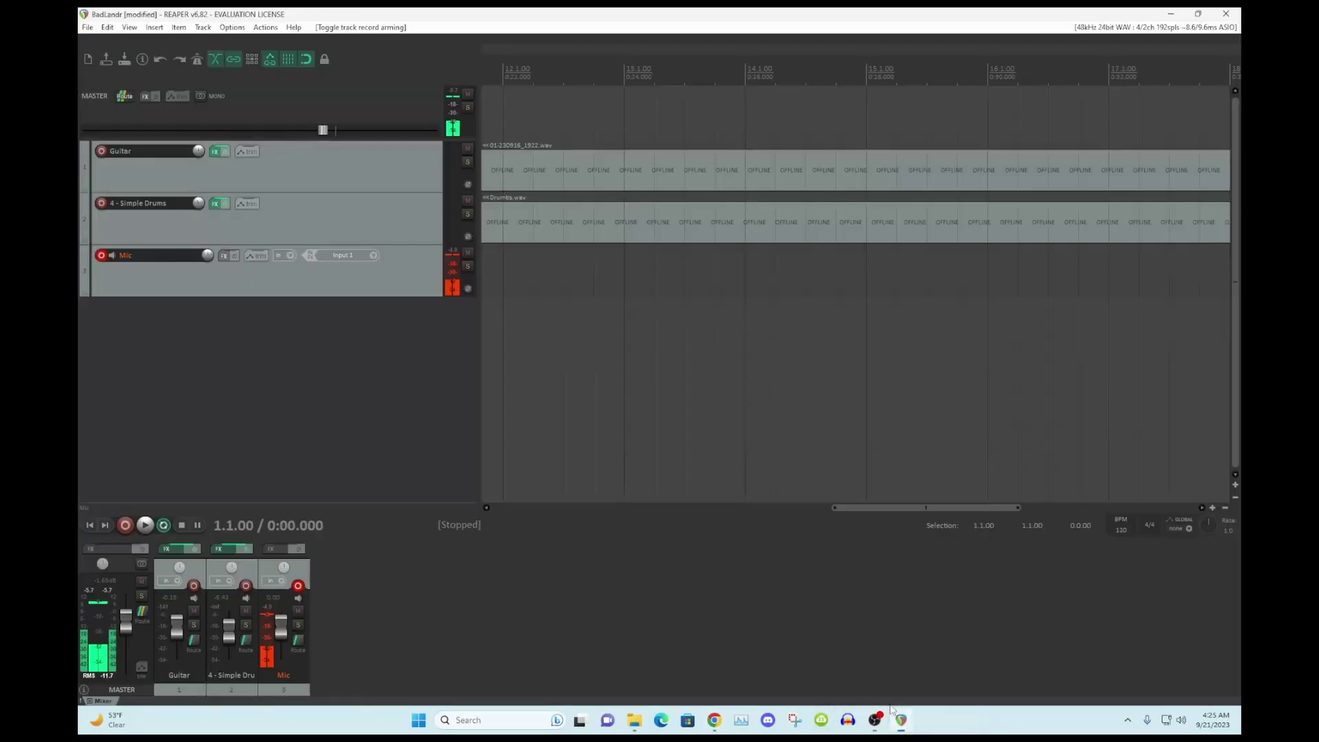
pyautogui.click(101, 151)
pyautogui.moveTo(204, 161)
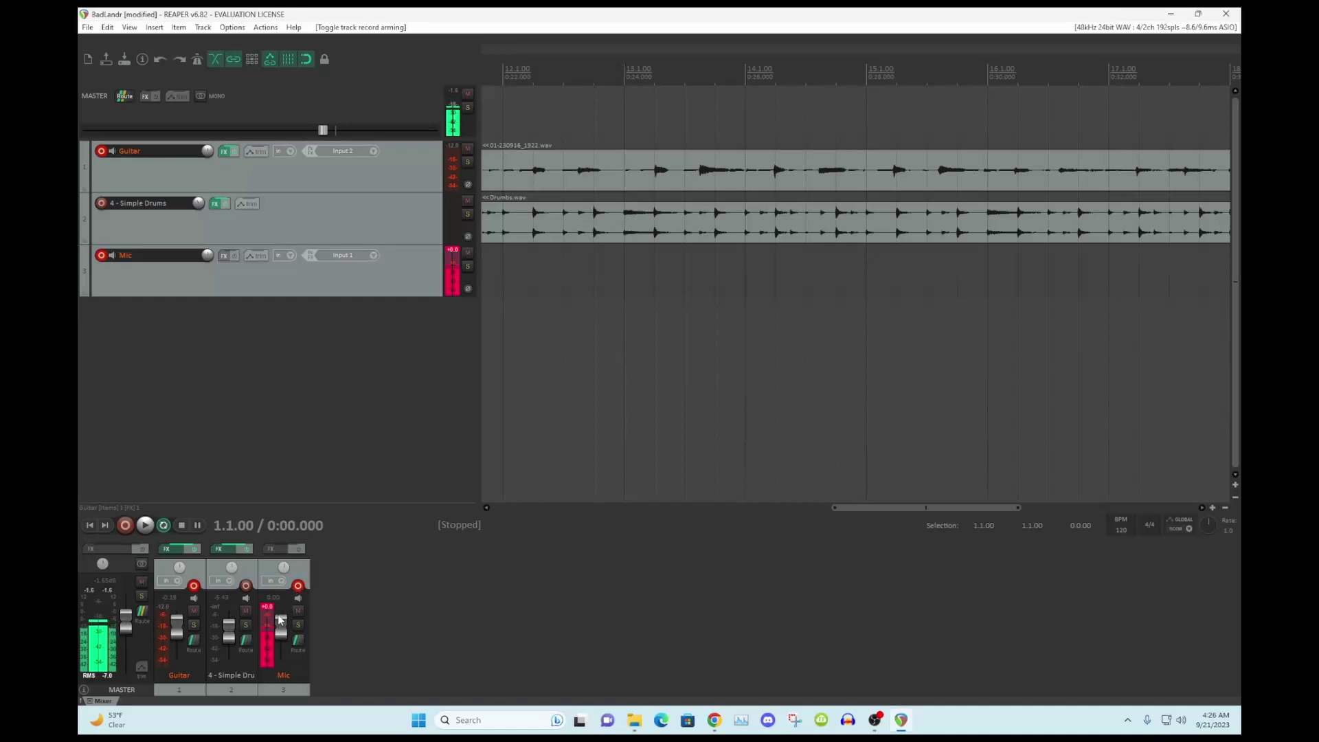
# - Reset the Mic meter's clip indicators and record-arm the Simple Drums track on Input 1
pyautogui.click(266, 632)
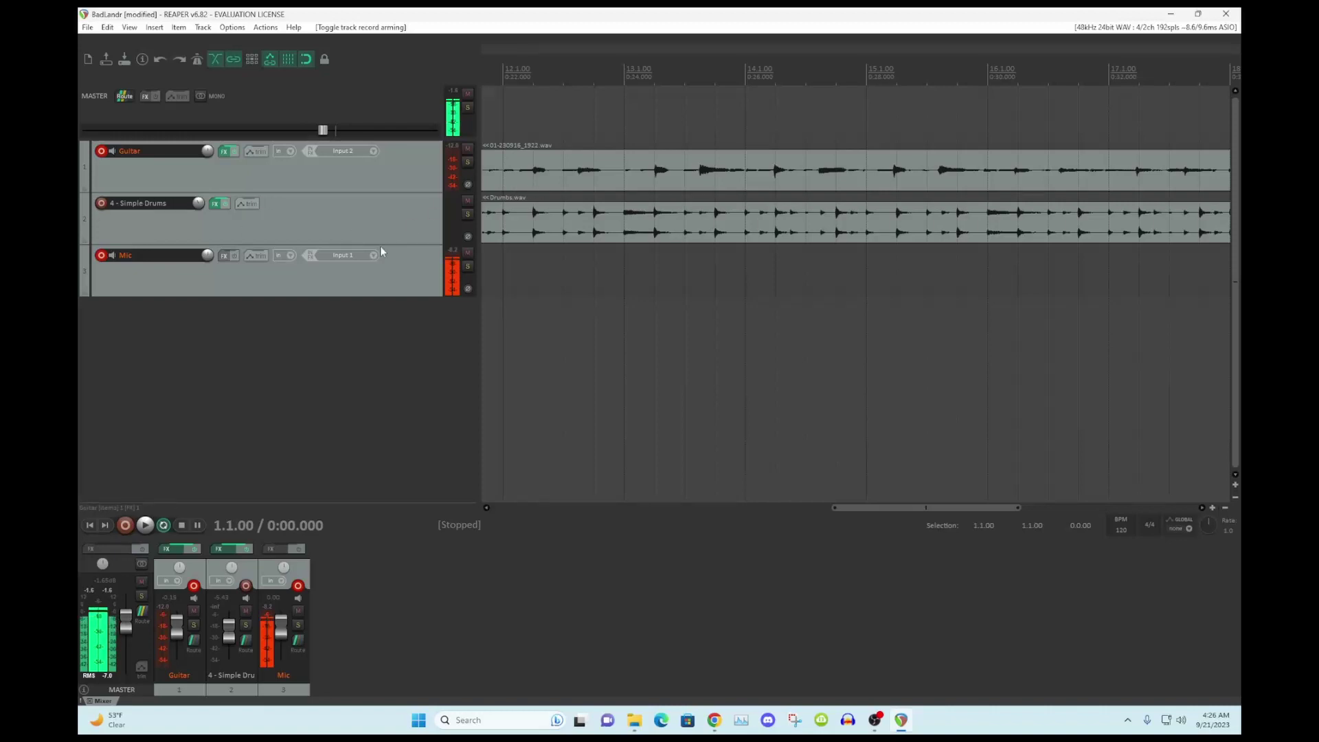
pyautogui.click(101, 203)
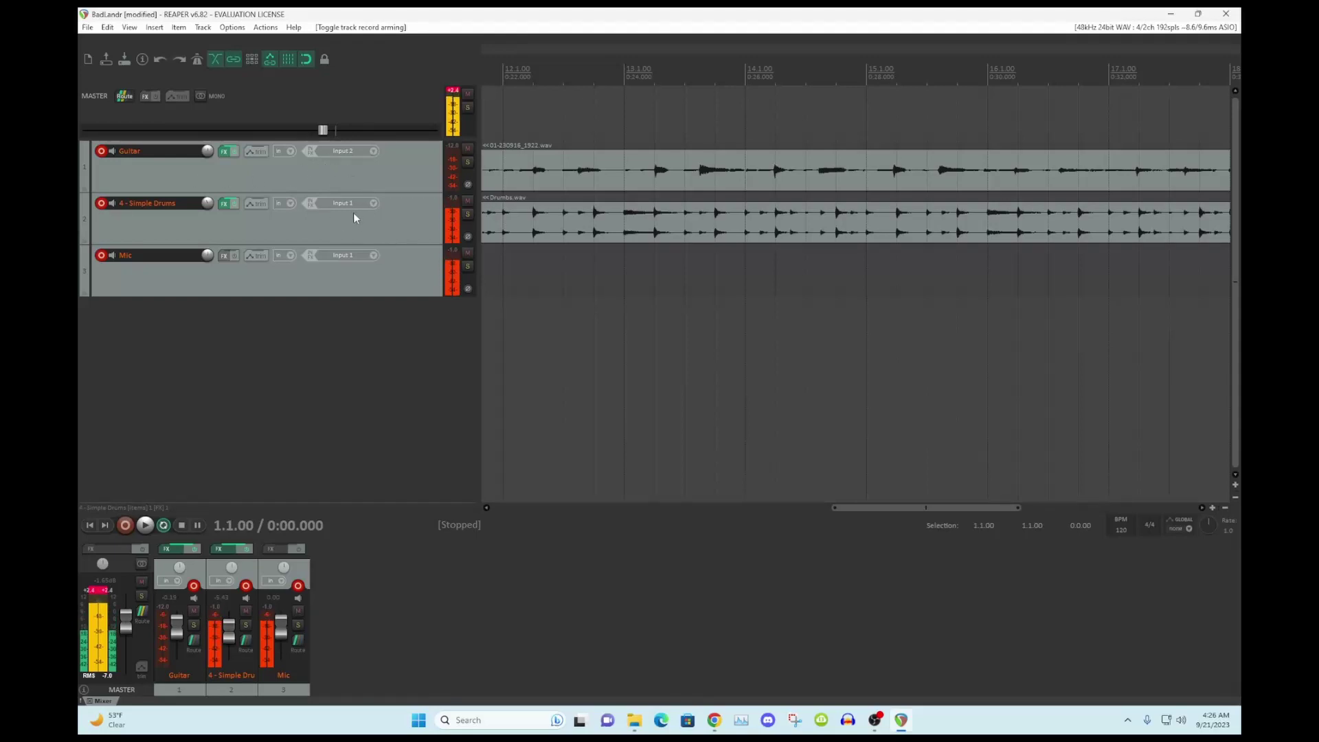
# - Set the Guitar track's input to Mono > Input 2
pyautogui.click(340, 151)
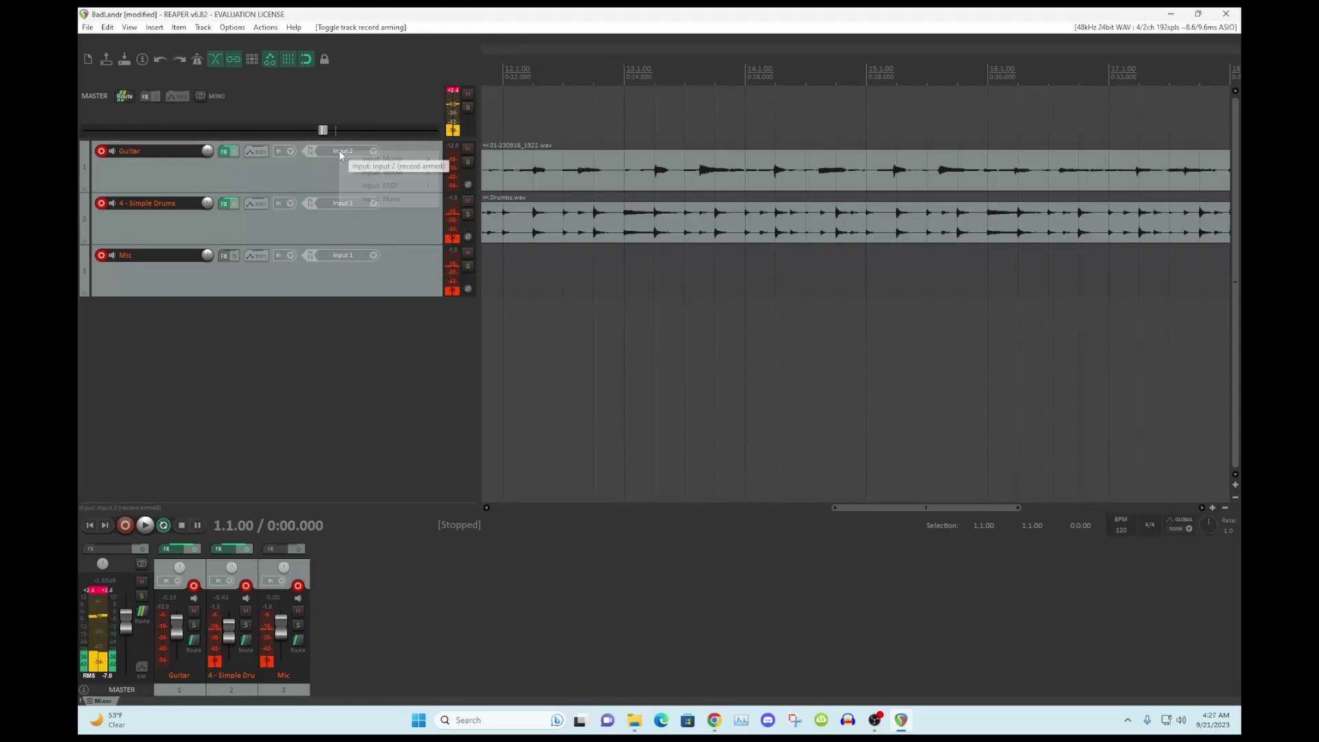
pyautogui.moveTo(388, 162)
pyautogui.click(472, 172)
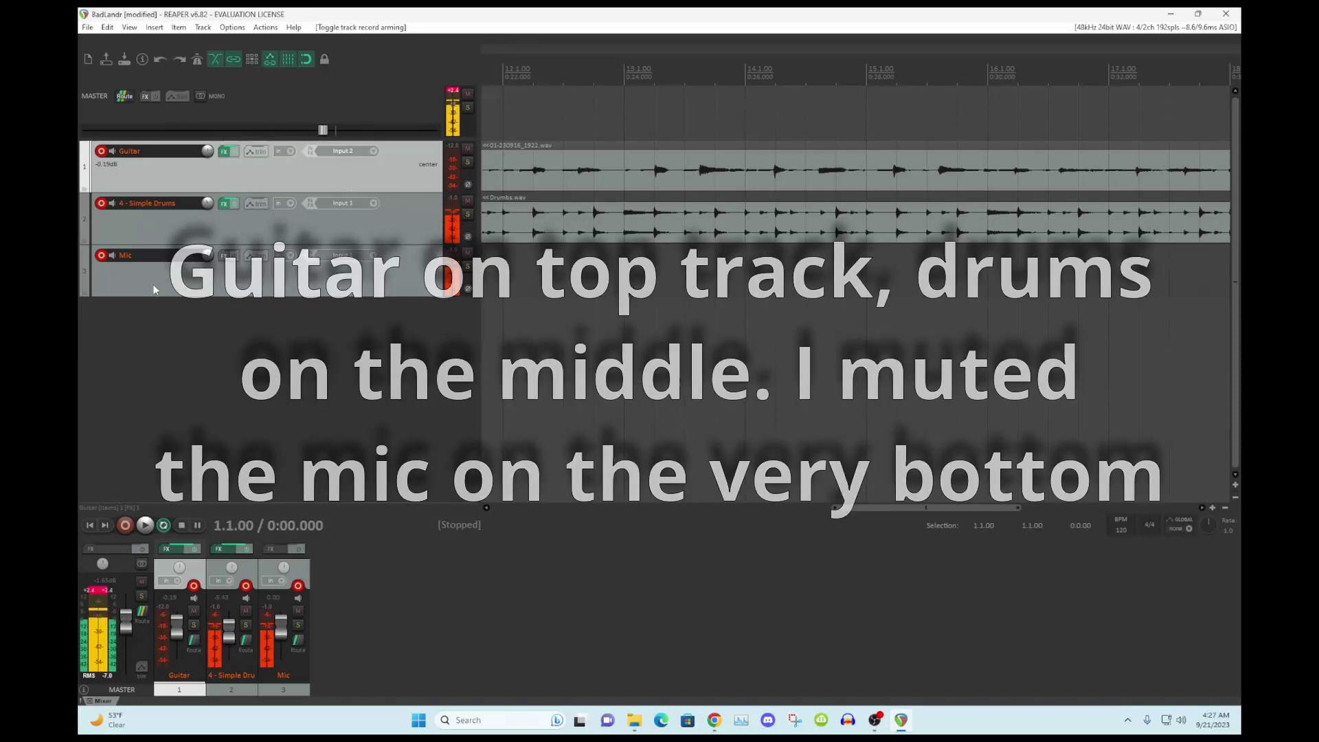
# - Disarm the Mic track and play the project from the start
pyautogui.click(101, 254)
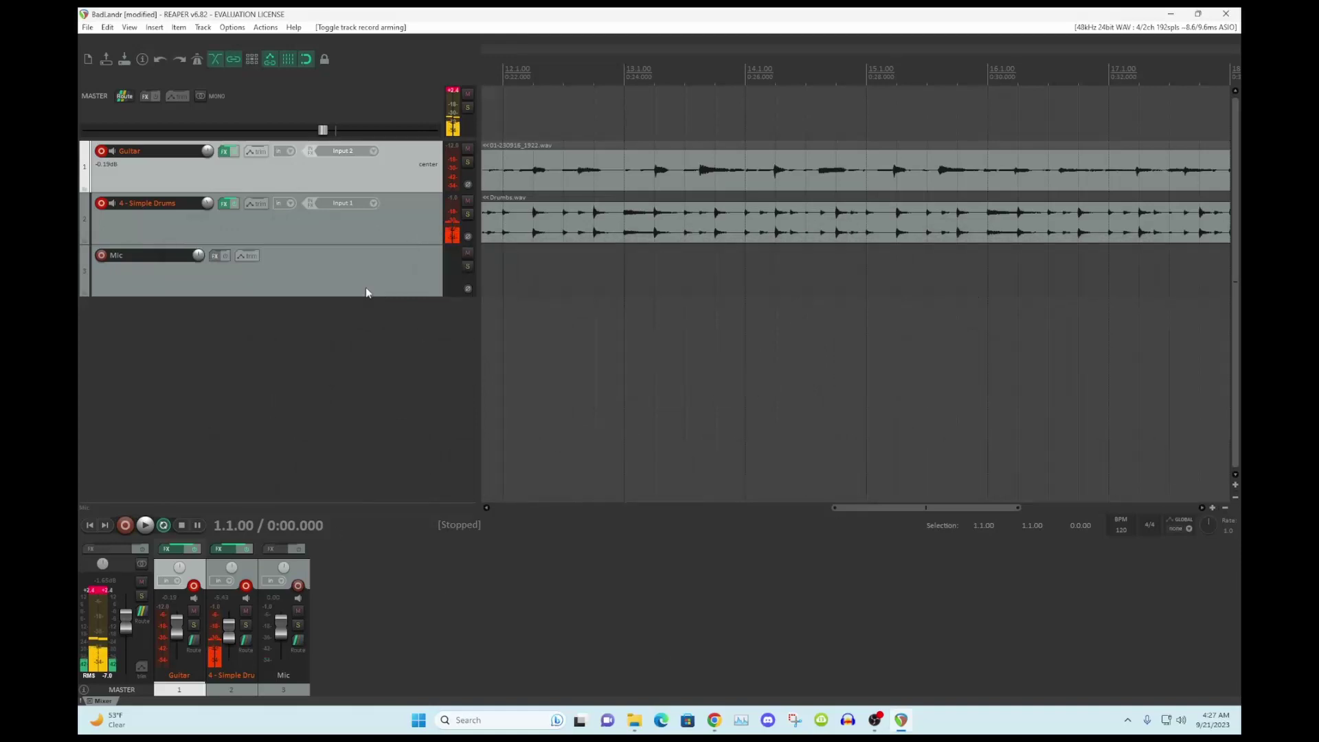
pyautogui.click(102, 256)
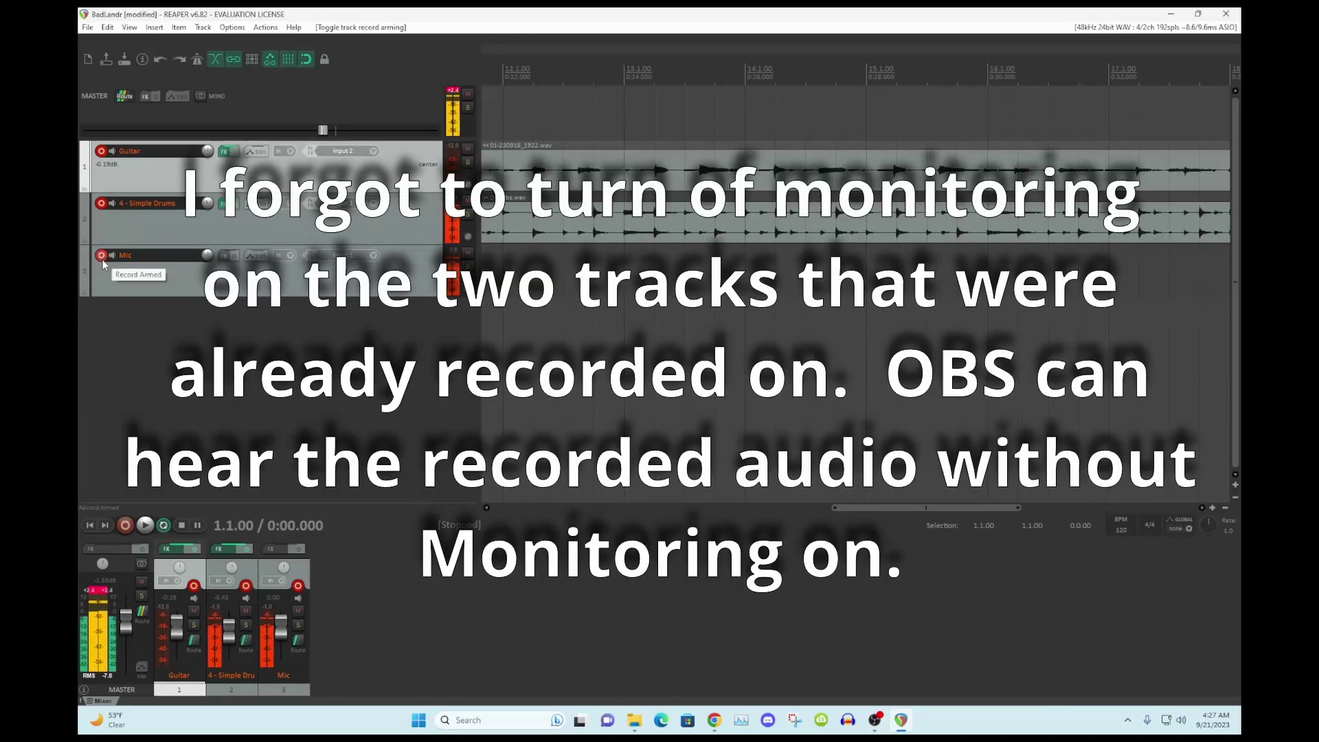
pyautogui.click(101, 255)
pyautogui.press('space')
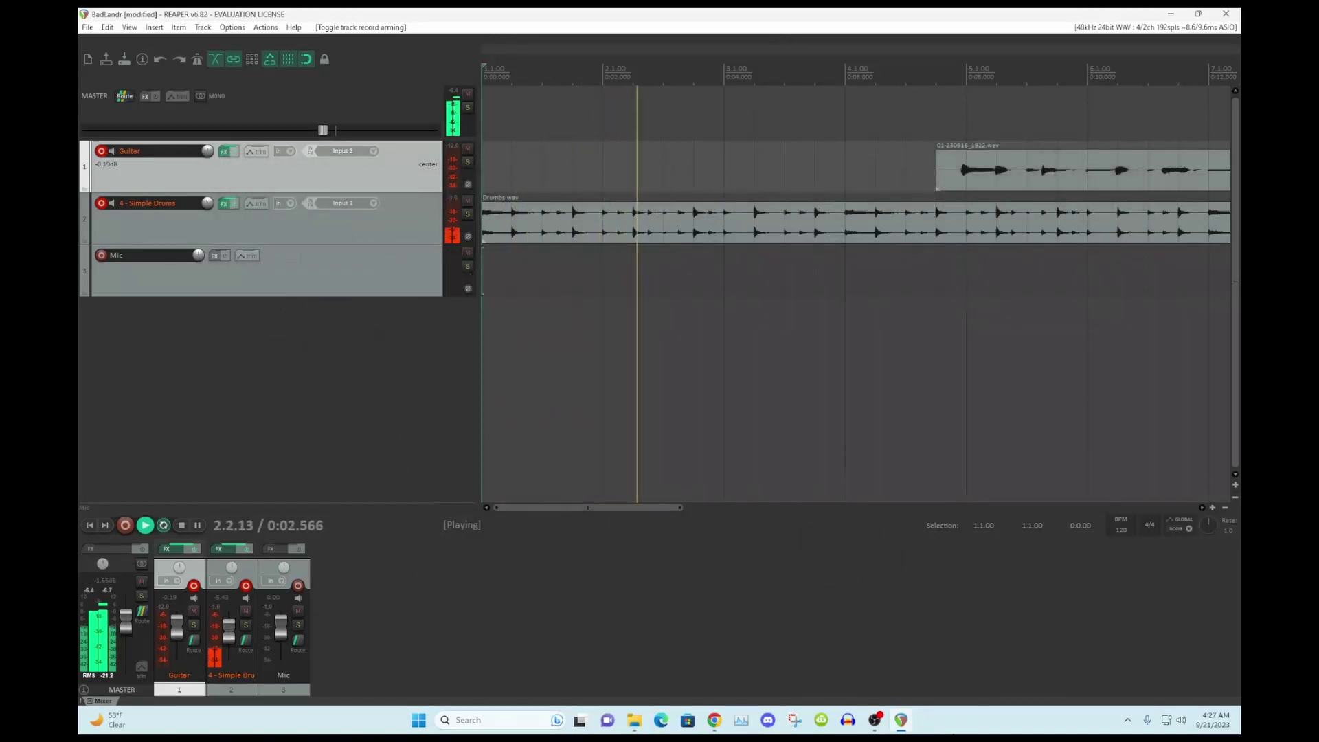
# - After a quick look at OBS levels, lower REAPER's Guitar to -2.46 dB and Simple Drums to -7.94 dB
pyautogui.click(877, 722)
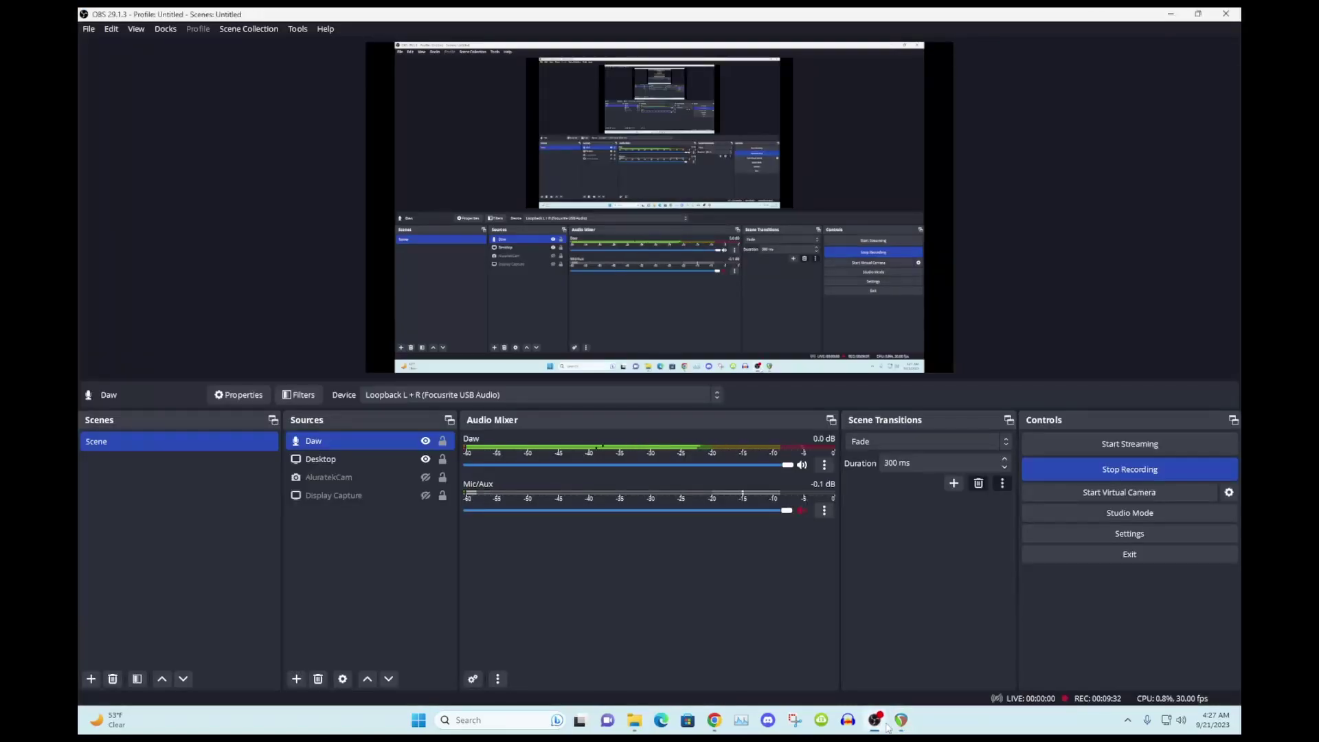
pyautogui.click(899, 725)
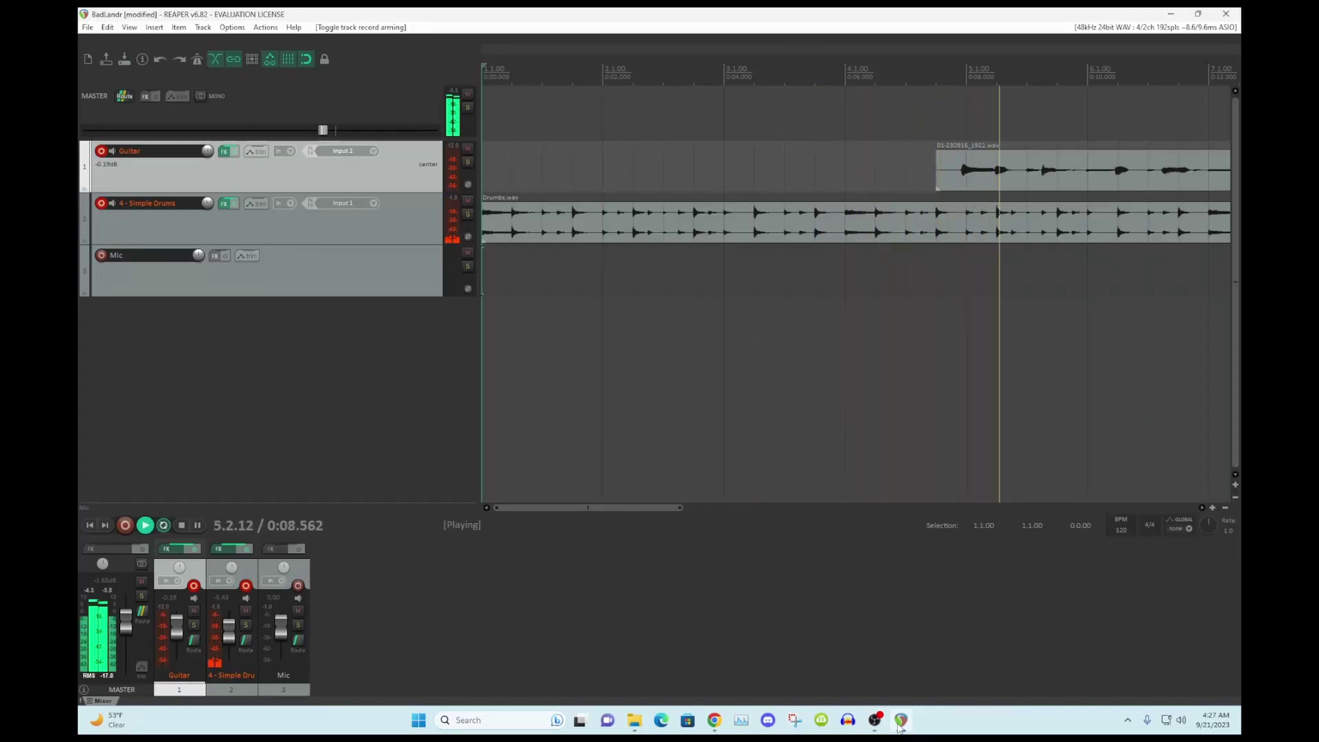
pyautogui.moveTo(206, 150); pyautogui.dragTo(206, 156)
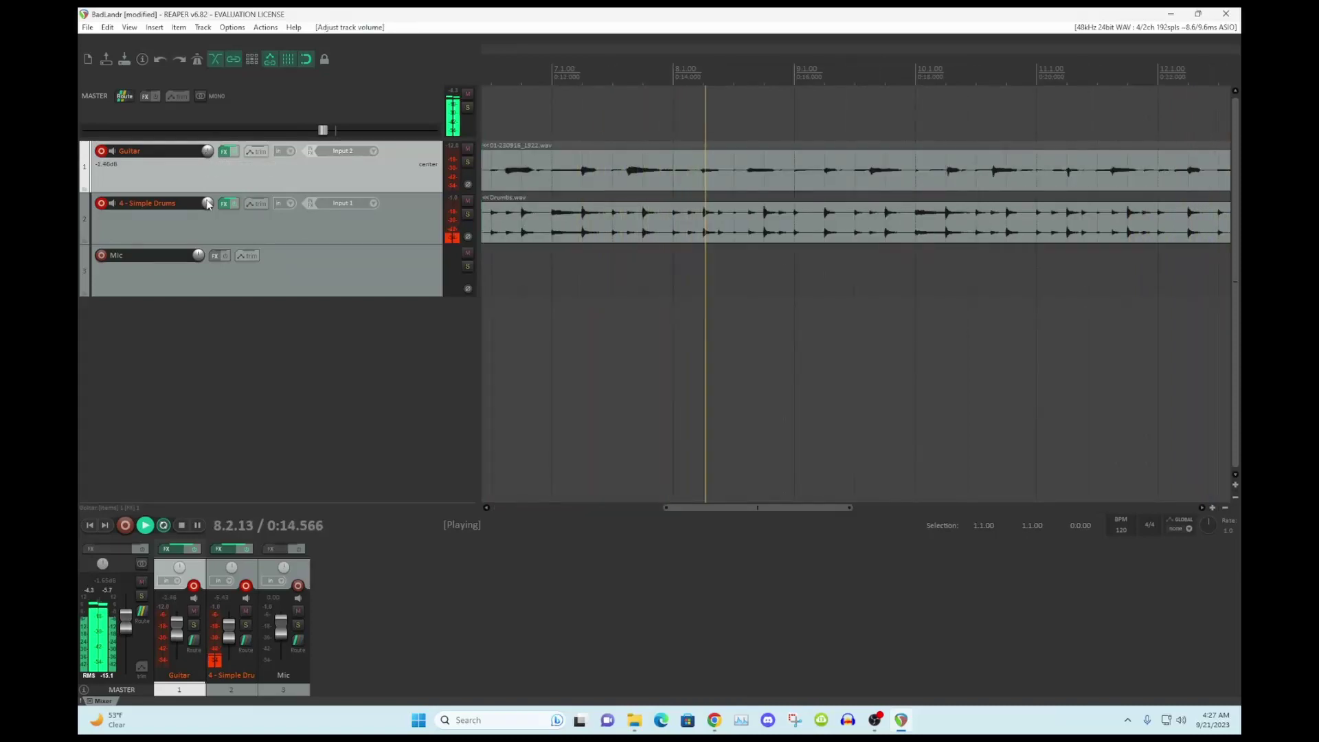
pyautogui.moveTo(206, 205)
pyautogui.moveTo(207, 203); pyautogui.dragTo(205, 207)
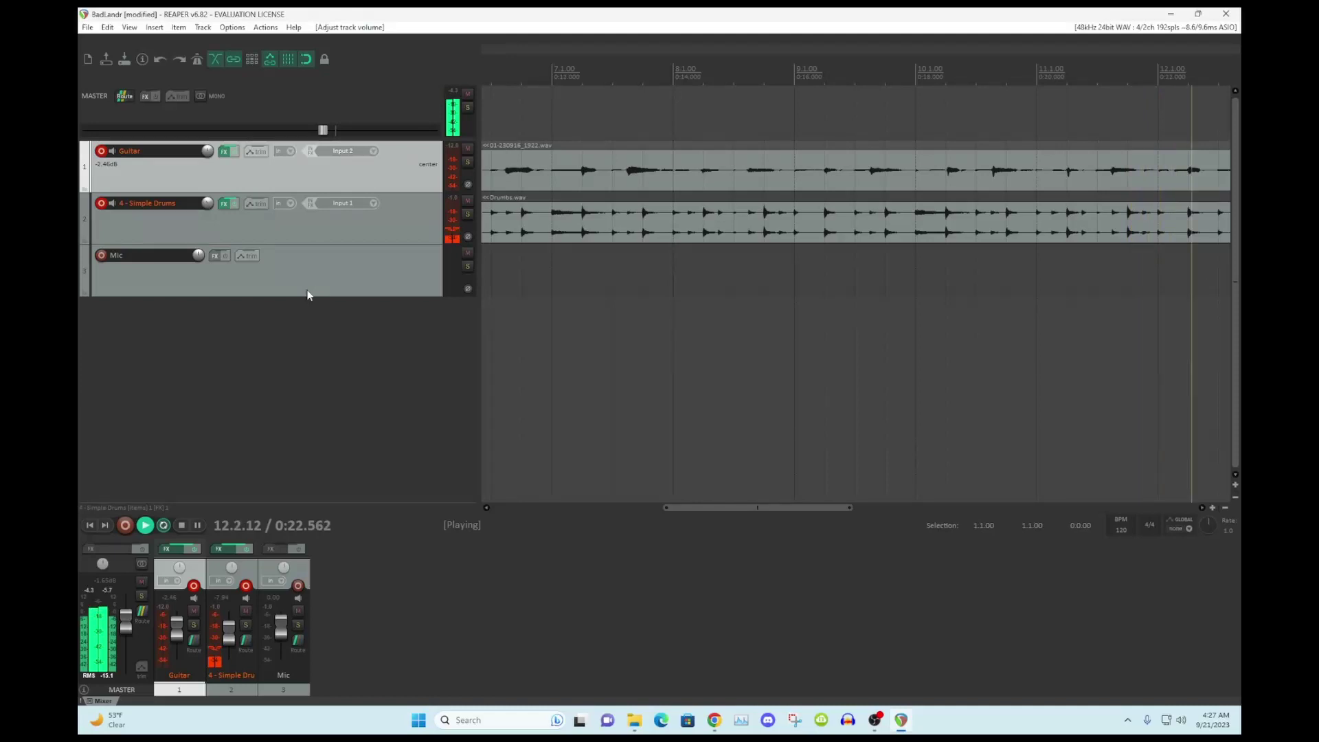
# - Stop playback back at 0:00.000 and record-arm only the Mic track, briefly checking OBS
pyautogui.press('space')
pyautogui.click(220, 257)
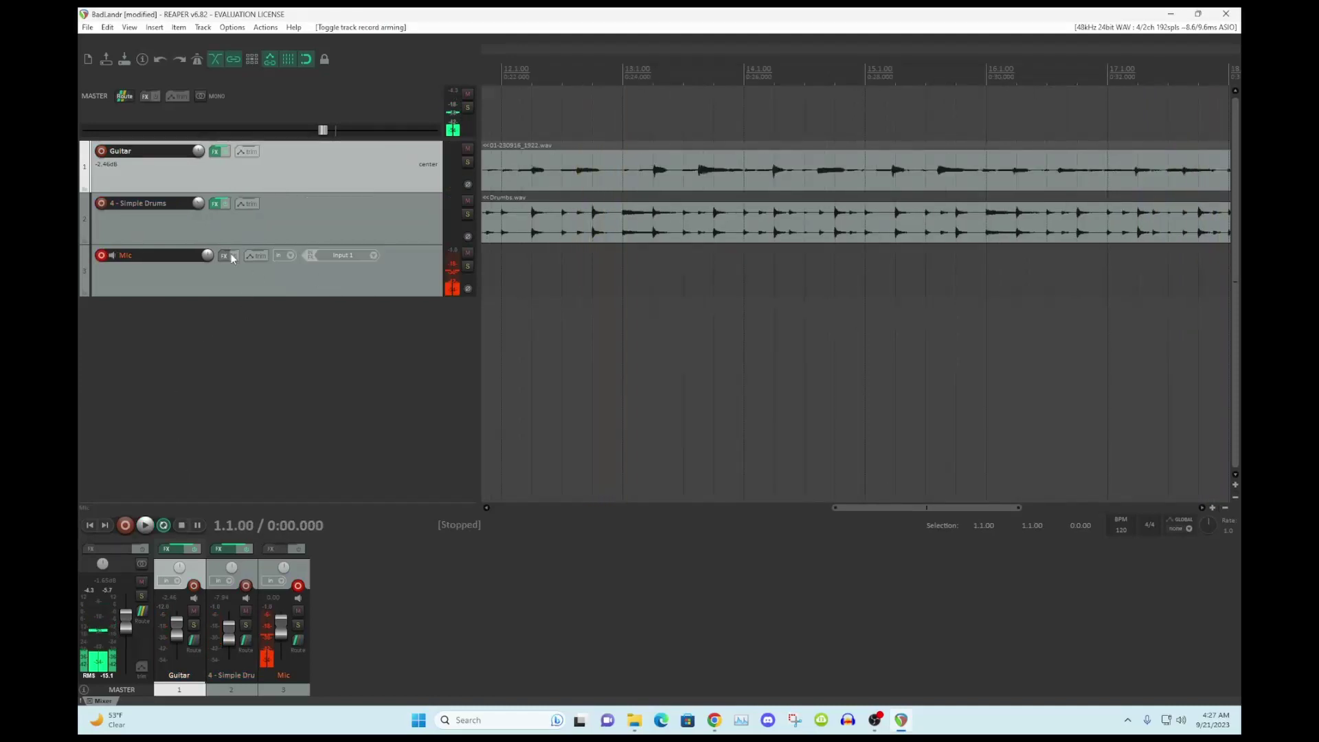
pyautogui.moveTo(880, 730)
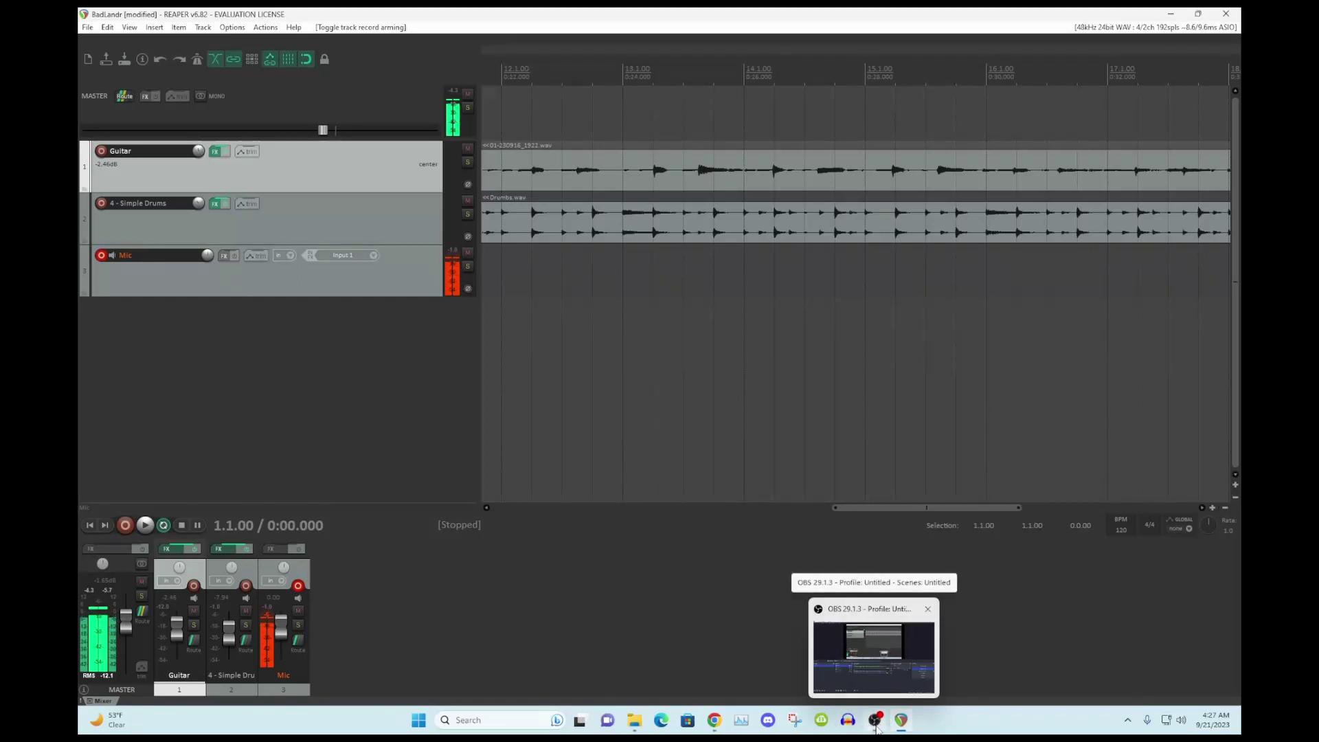
pyautogui.click(876, 721)
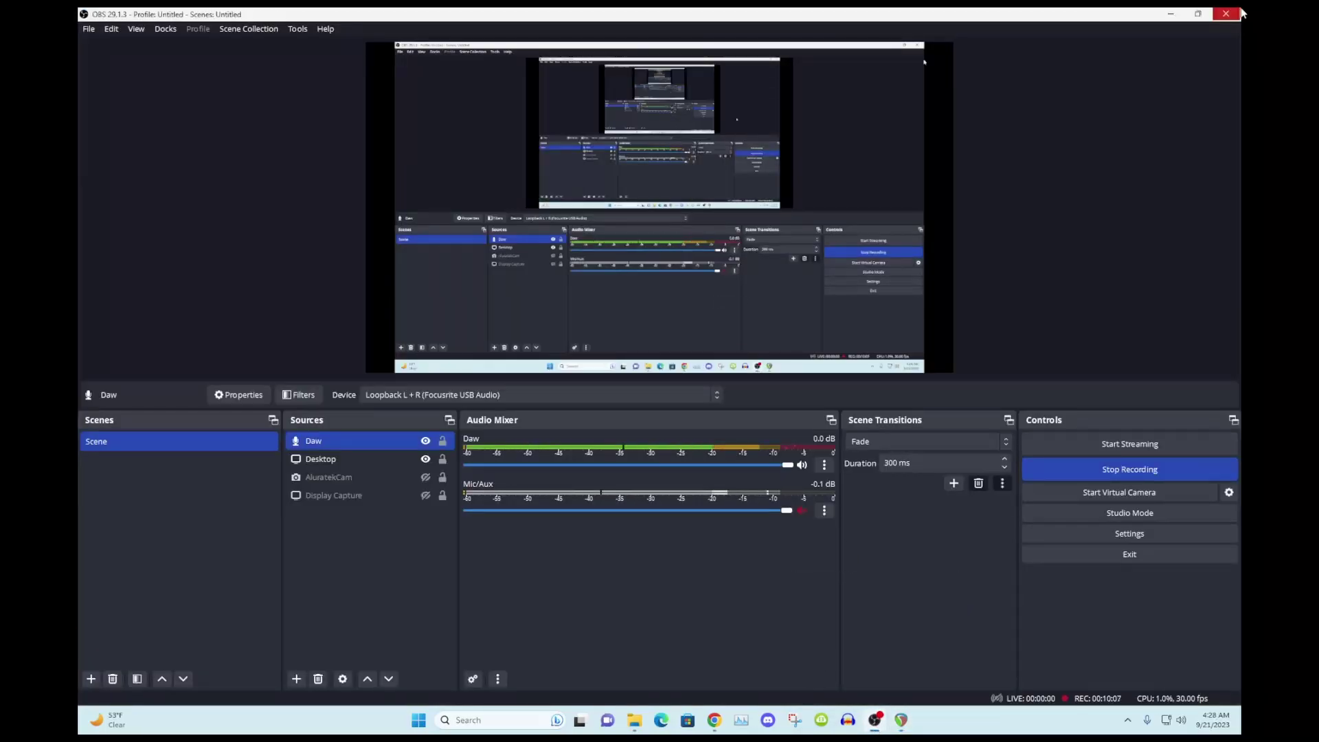
pyautogui.click(1172, 13)
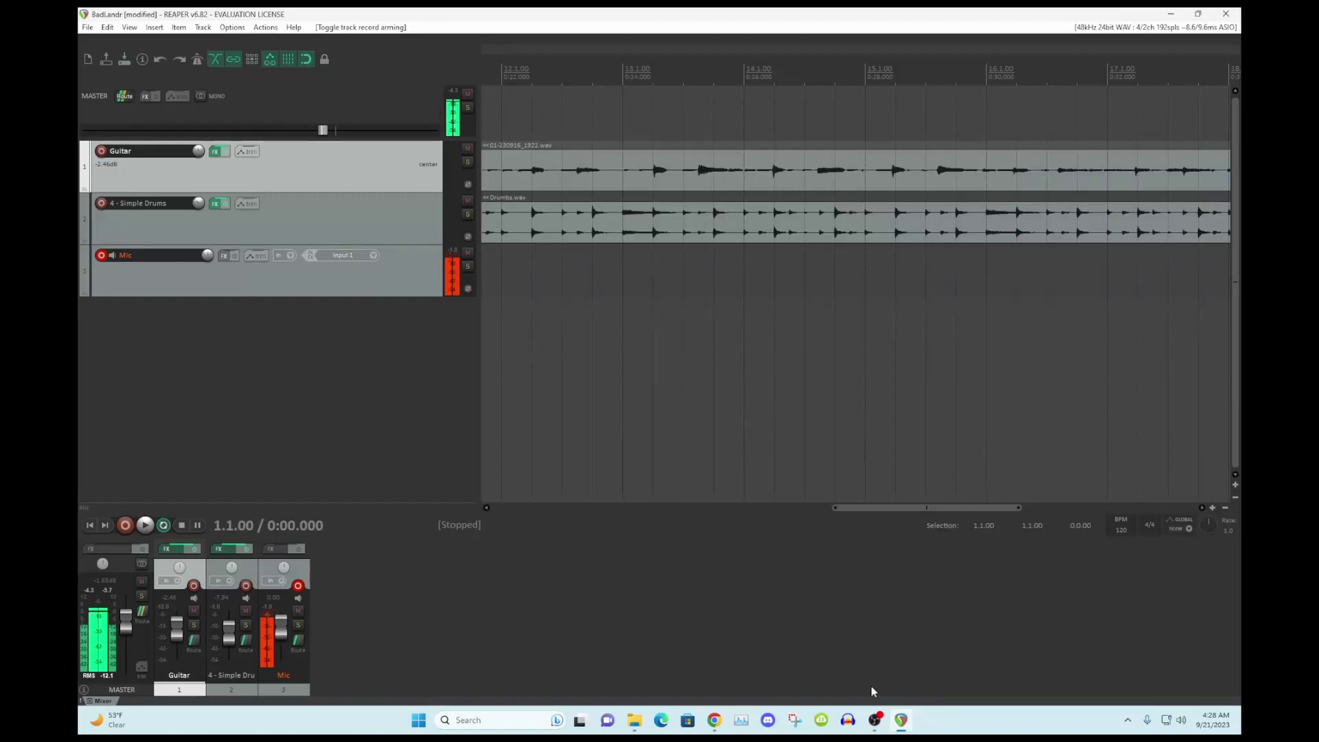
# - Minimize REAPER and bring OBS Studio forward, its recording still running at 00:10:29
pyautogui.click(903, 721)
pyautogui.click(903, 721)
pyautogui.click(904, 720)
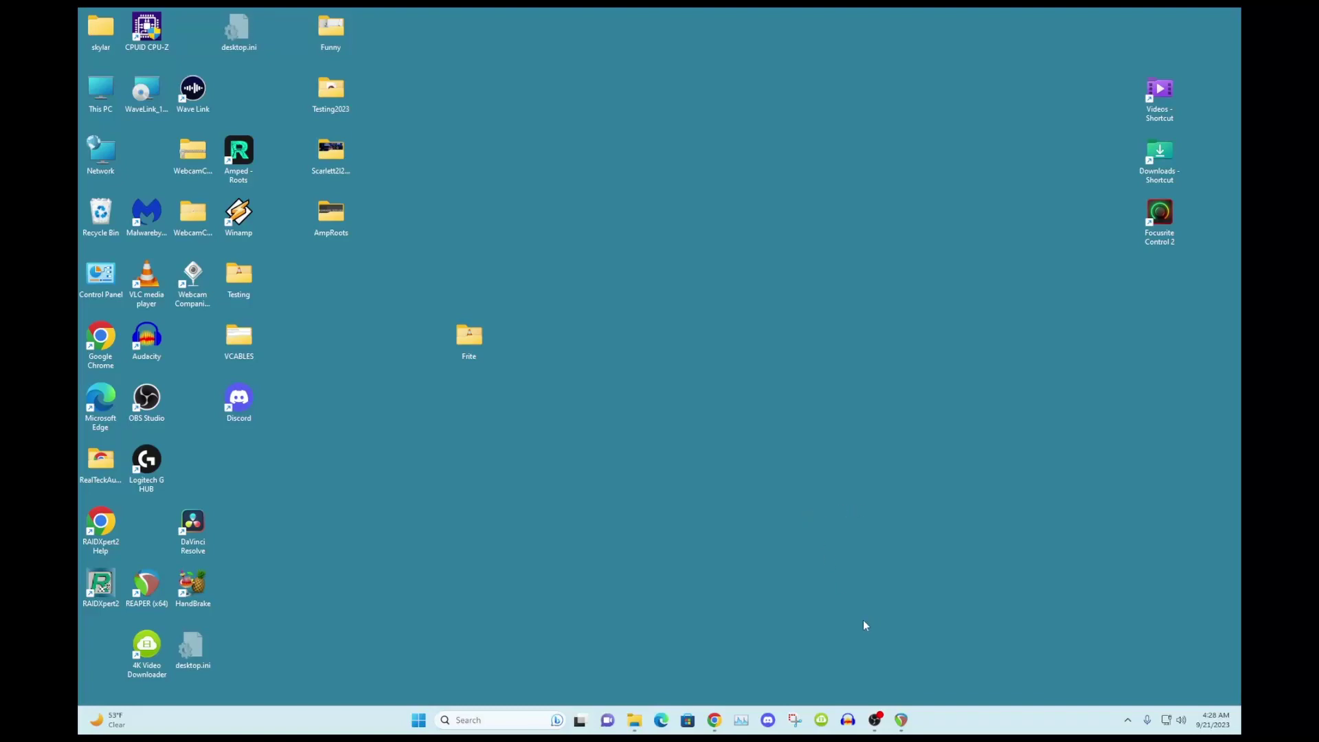
pyautogui.click(875, 719)
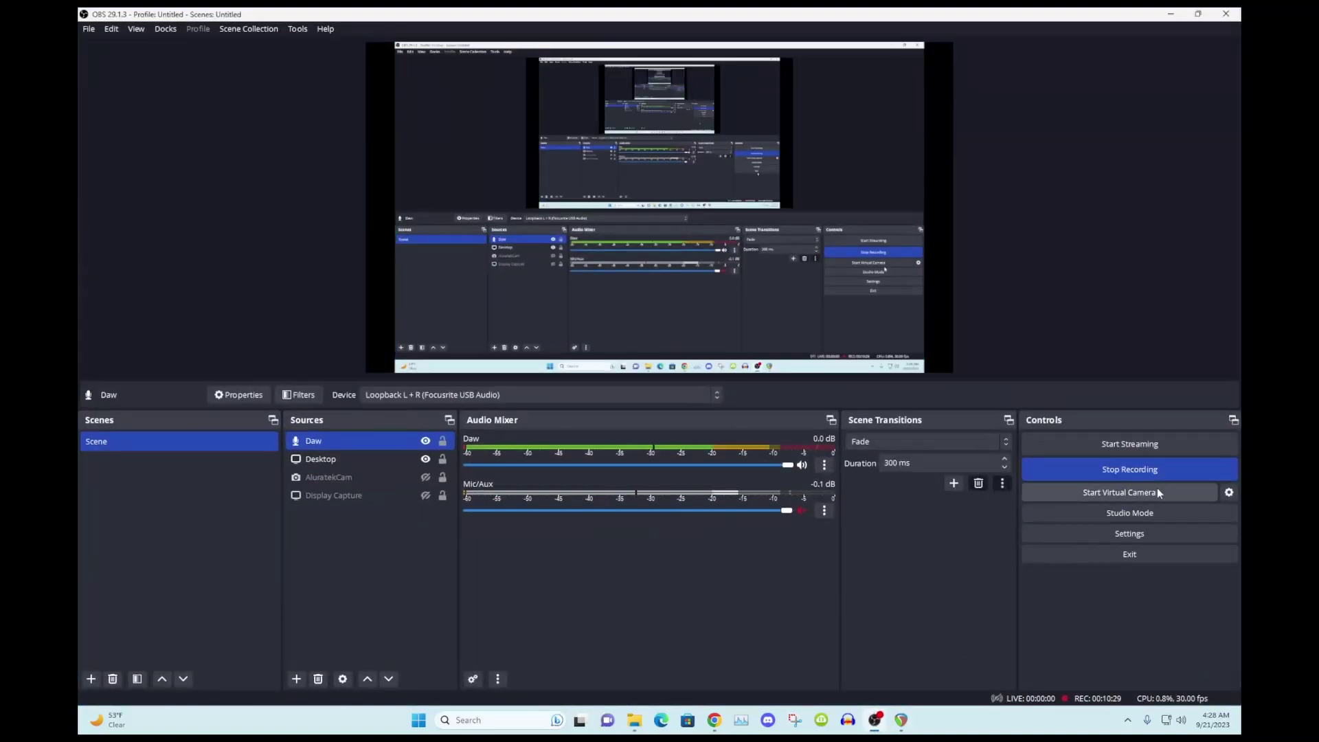